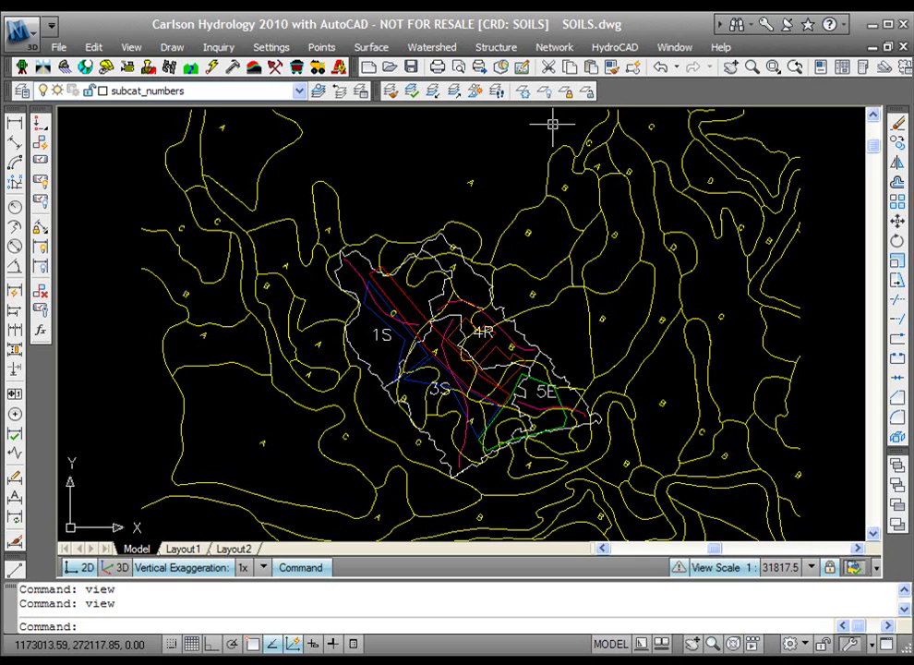
- Load the existing runoff coefficient layer file hydrocad.rcl from C:\Carlson projects\Settings into the watershed layer definitions
click(617, 48)
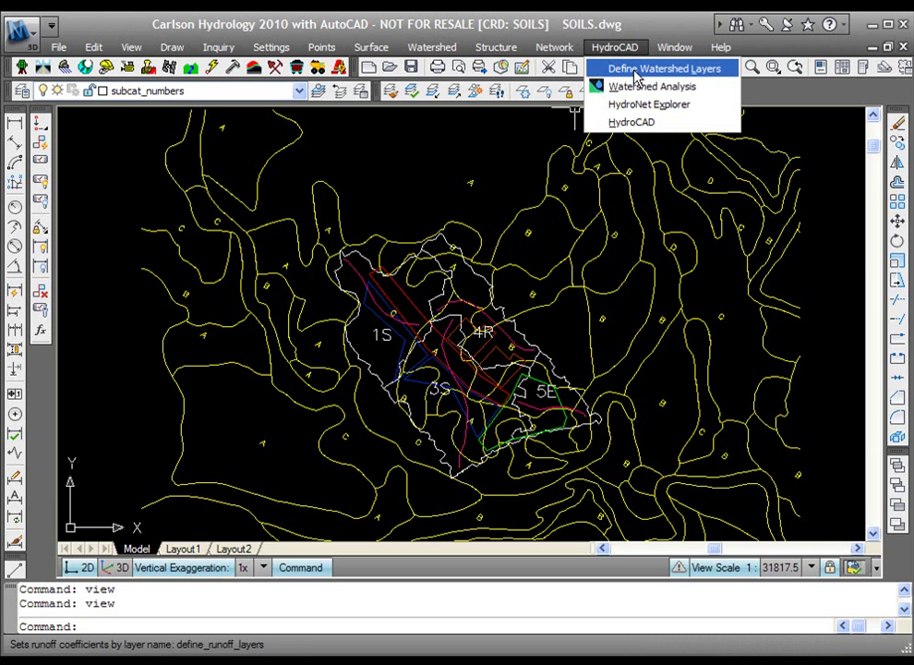
click(688, 70)
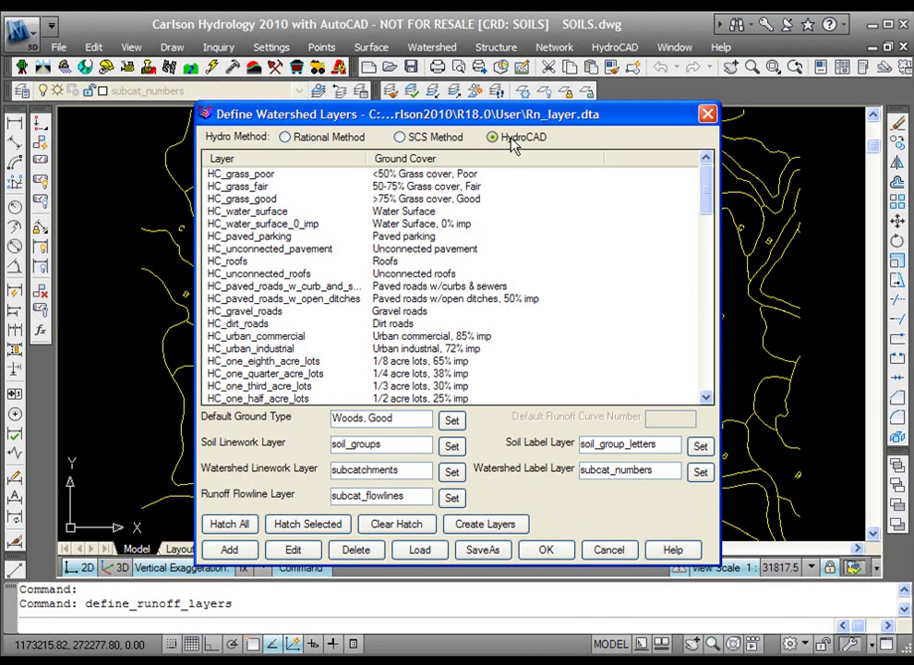
click(421, 552)
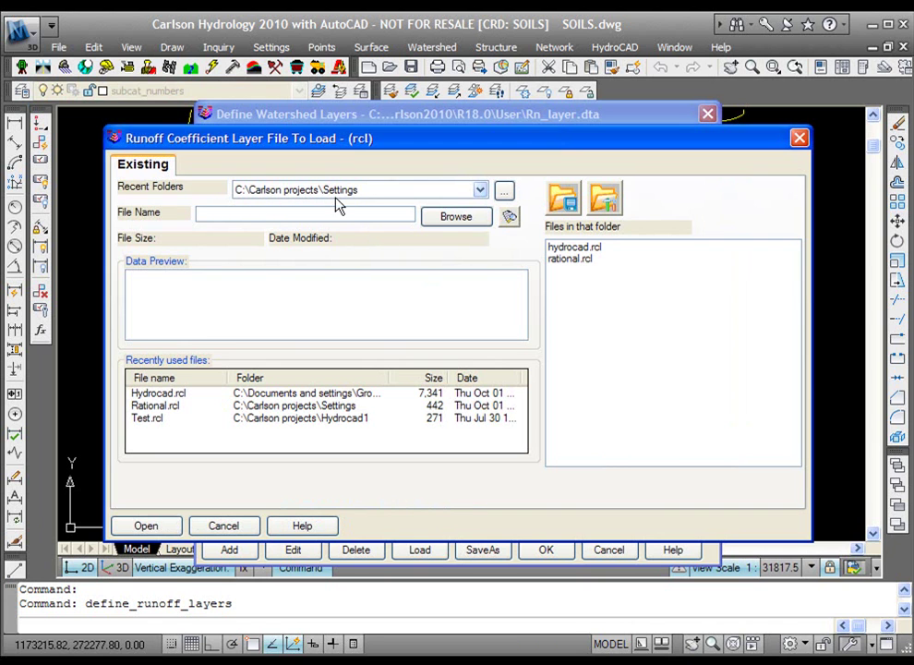
click(584, 252)
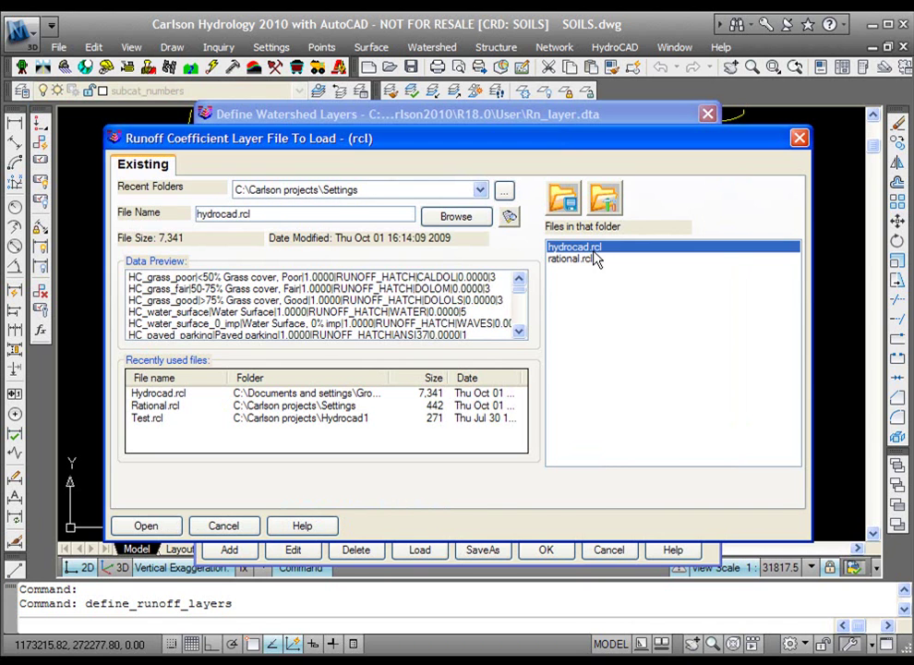
click(171, 526)
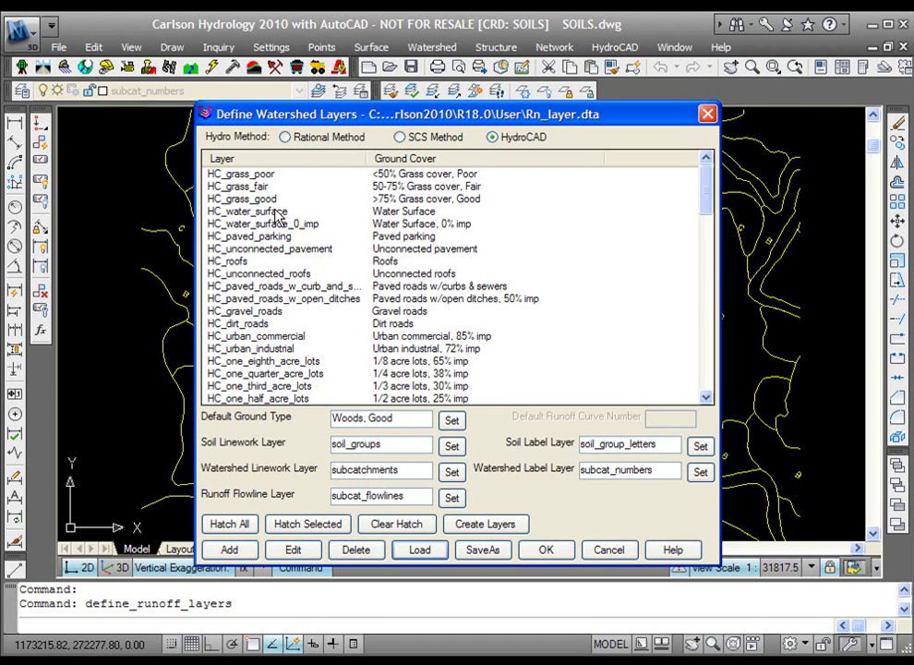
- Review the ground cover and hatch settings of the HC_water_surface layer, closing them without changes
double_click(277, 215)
drag(514, 250, 448, 256)
double_click(448, 255)
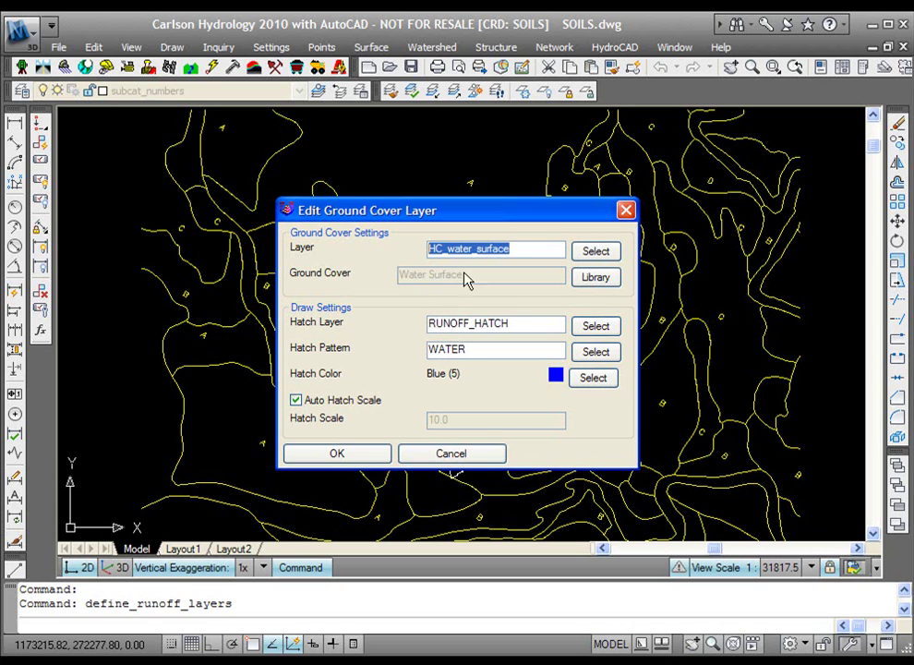
click(518, 249)
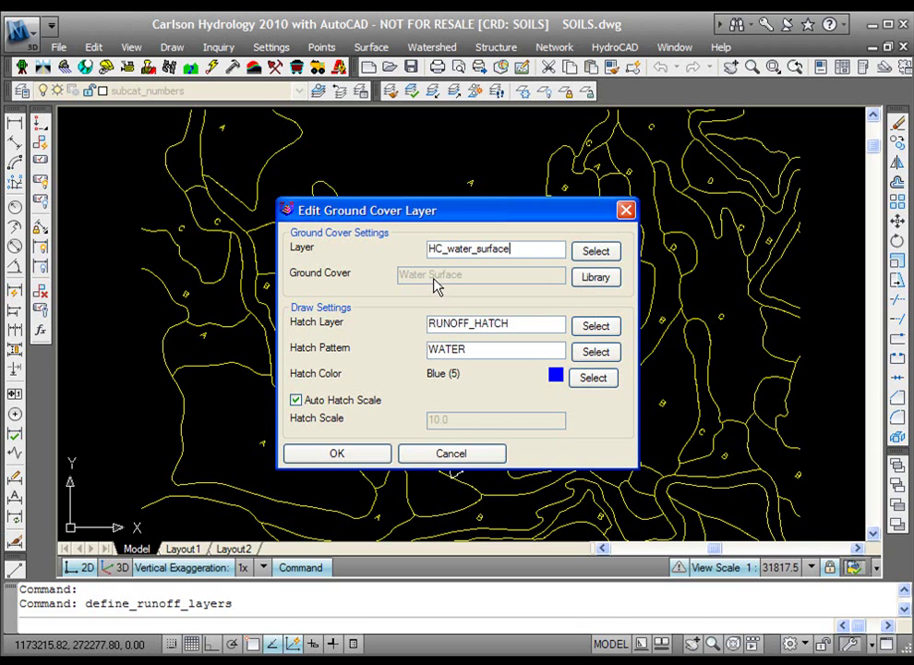
click(411, 457)
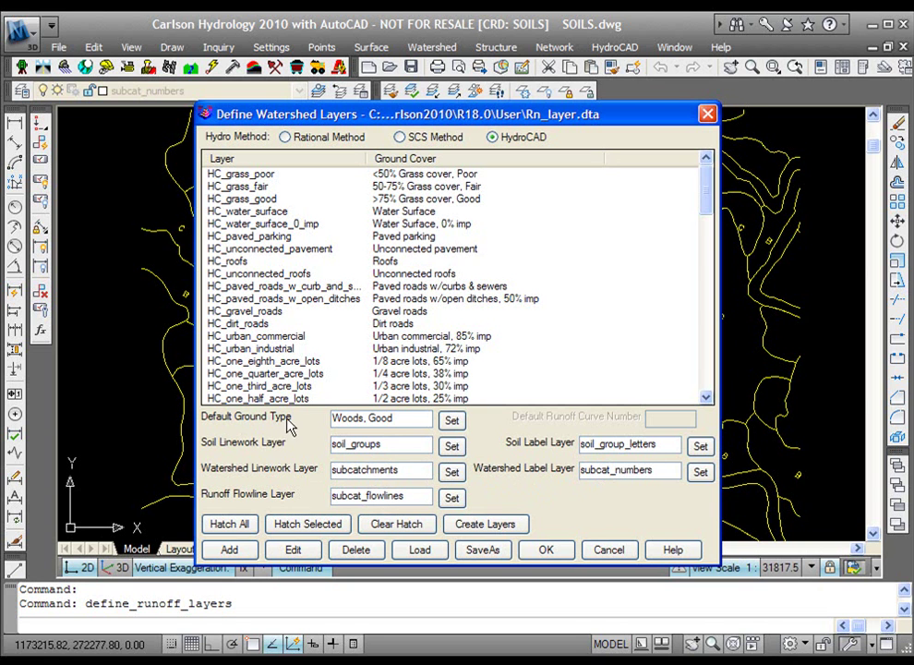
- Set the default ground type to 1/4 acre lots, 38% imp from the ground cover library
click(452, 422)
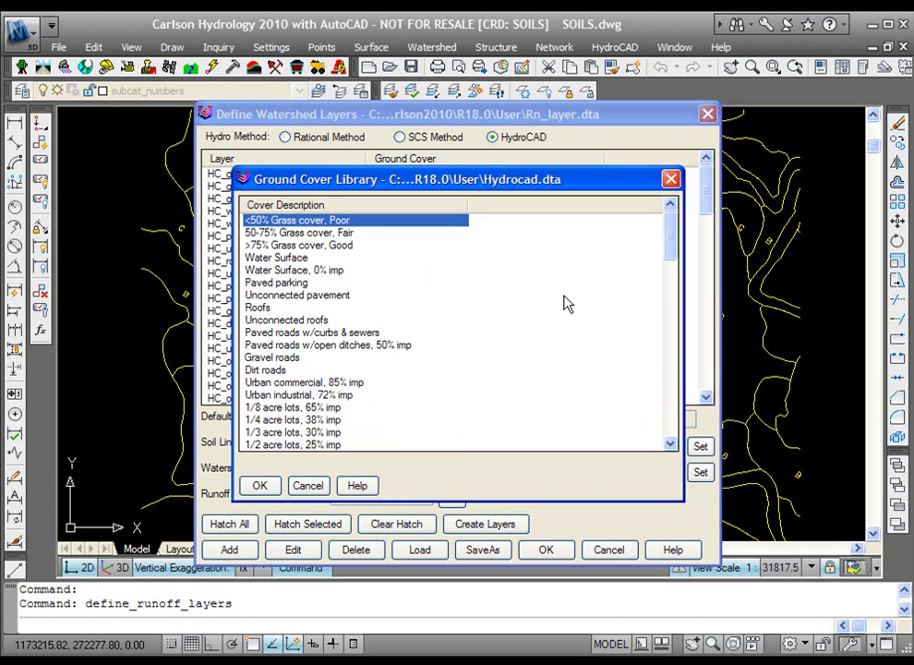
mouse_move(669, 249)
mouse_down()
mouse_move(665, 378)
mouse_move(672, 269)
mouse_up()
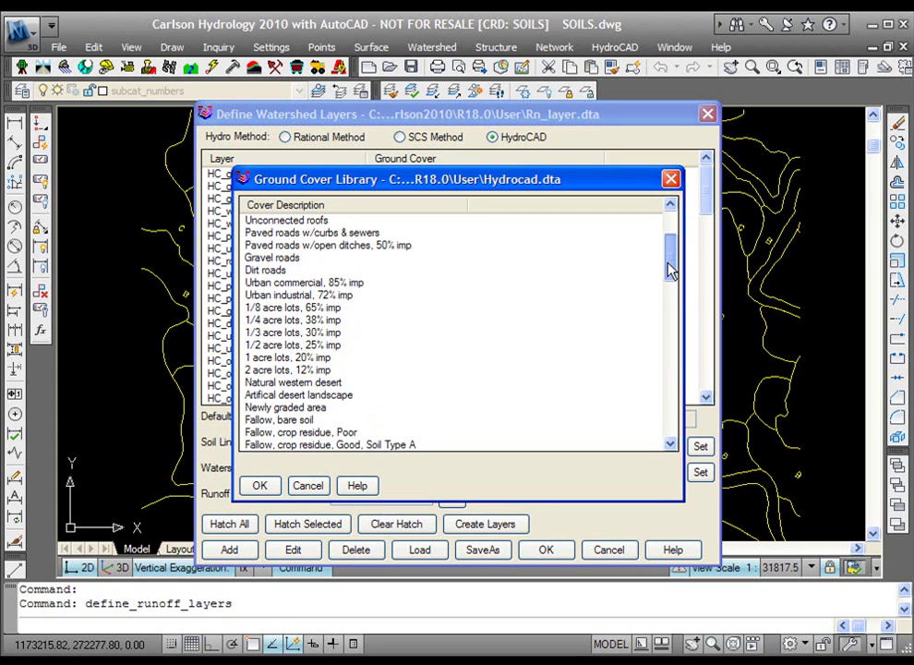
click(299, 320)
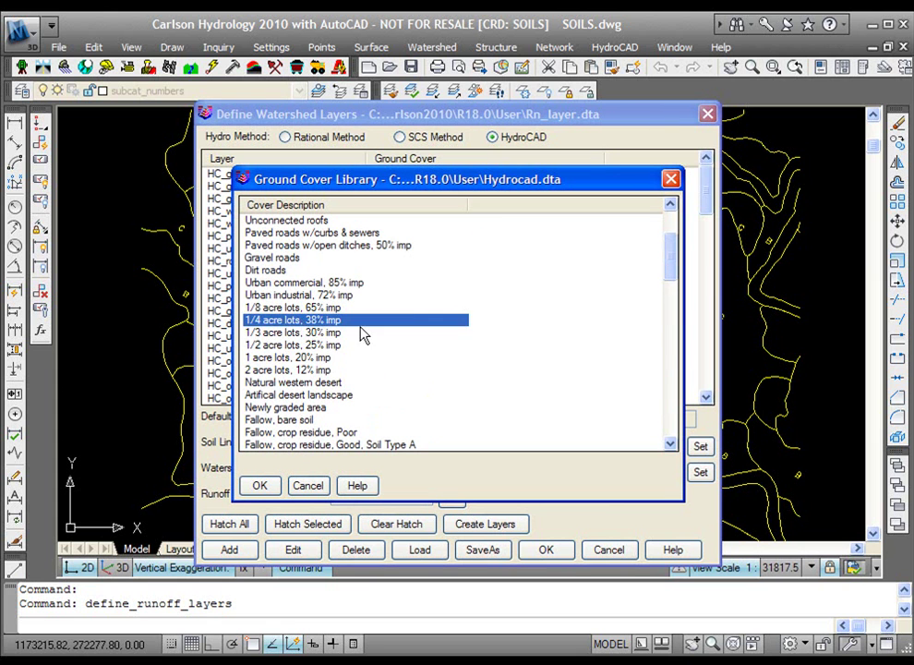
click(259, 485)
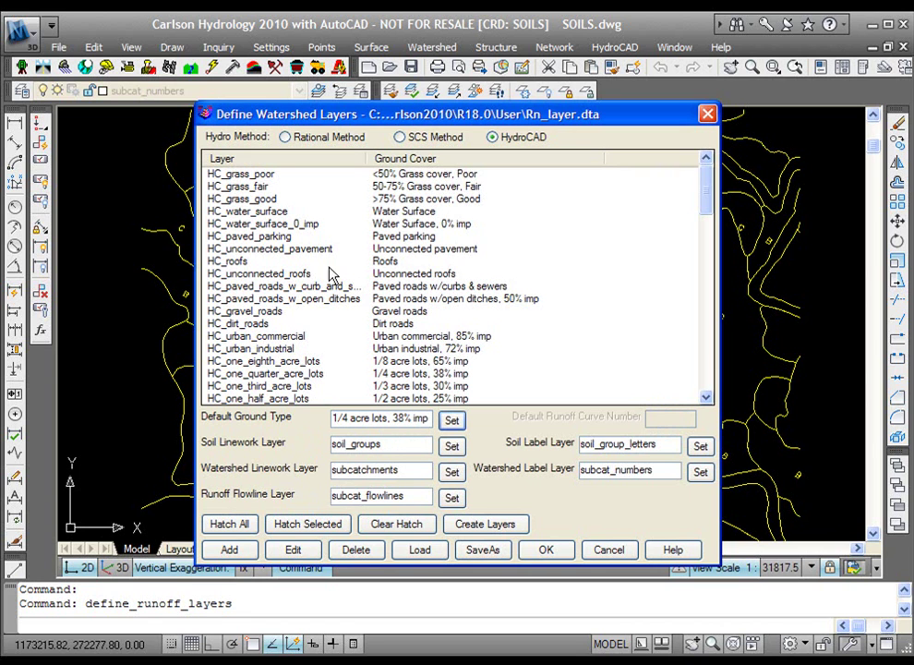
- Create layers for HC_water_surface_0_imp, HC_unconnected_roofs, HC_paved_roads_w_open_ditches, HC_urban_commercial, HC_one_eighth_acre_lots and HC_one_third_acre_lots, plus watershed and soil layers, and accept the definitions
click(228, 224)
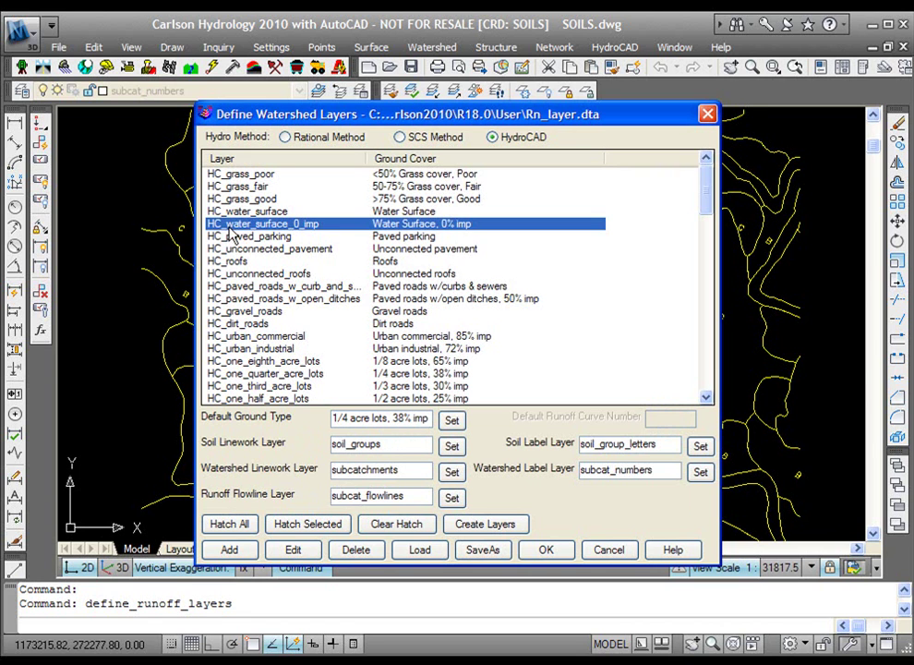
ctrl+click(259, 273)
ctrl+click(251, 299)
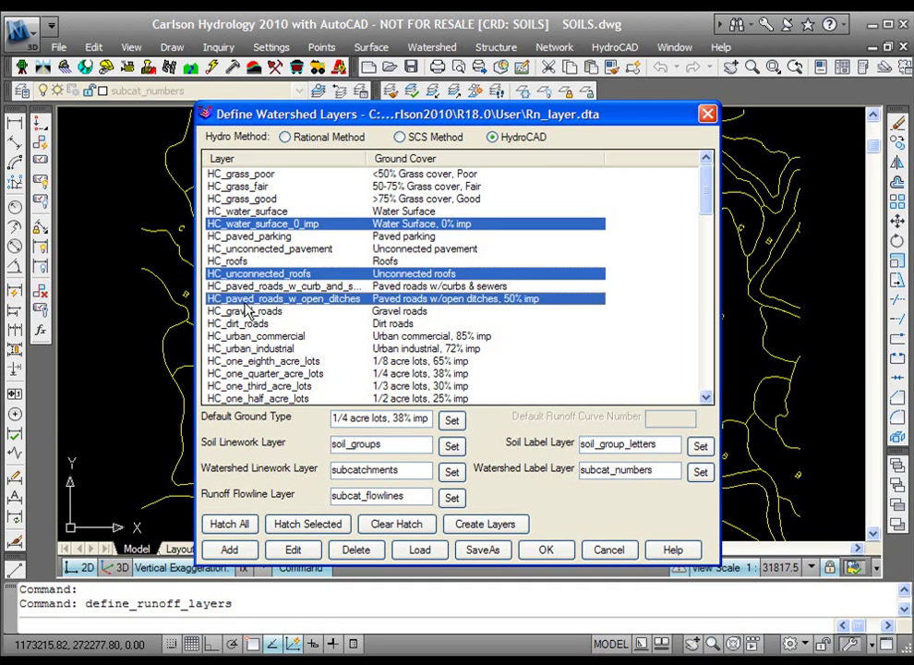
ctrl+click(242, 337)
ctrl+click(268, 361)
ctrl+click(376, 386)
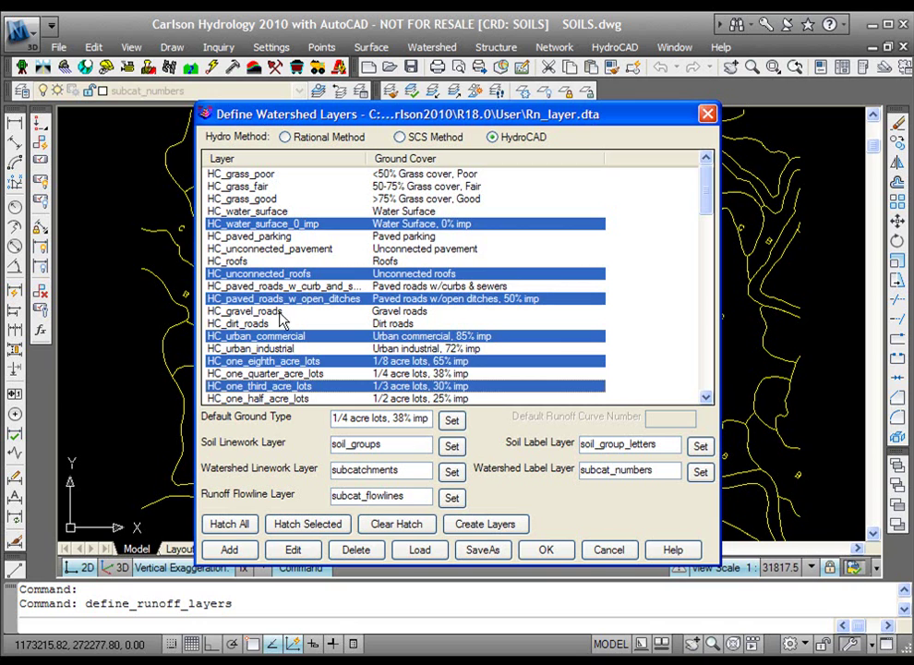
mouse_move(708, 196)
mouse_down()
mouse_move(703, 373)
mouse_move(700, 194)
mouse_up()
click(487, 525)
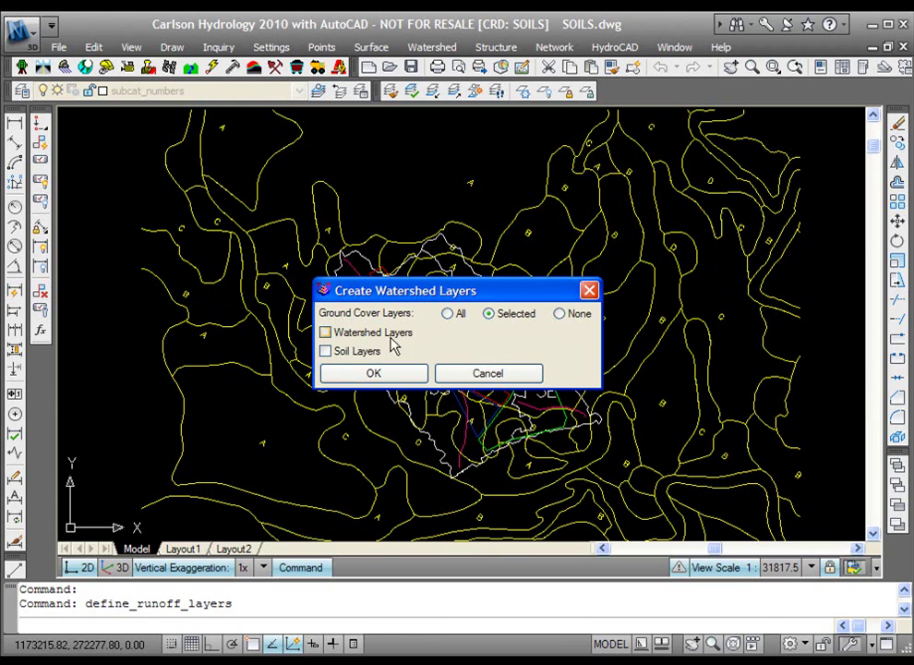
click(335, 336)
click(331, 352)
click(387, 373)
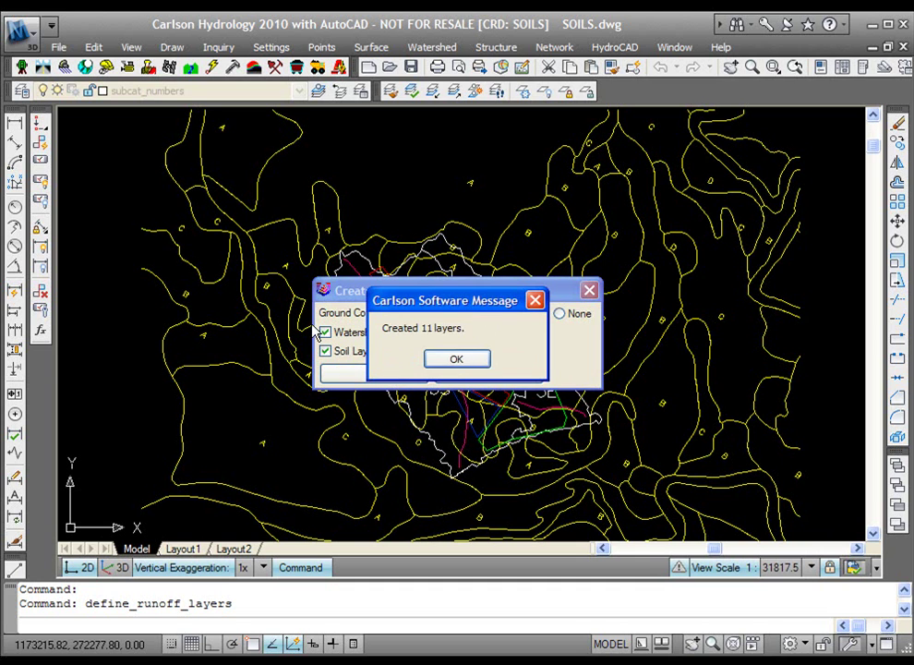
click(457, 360)
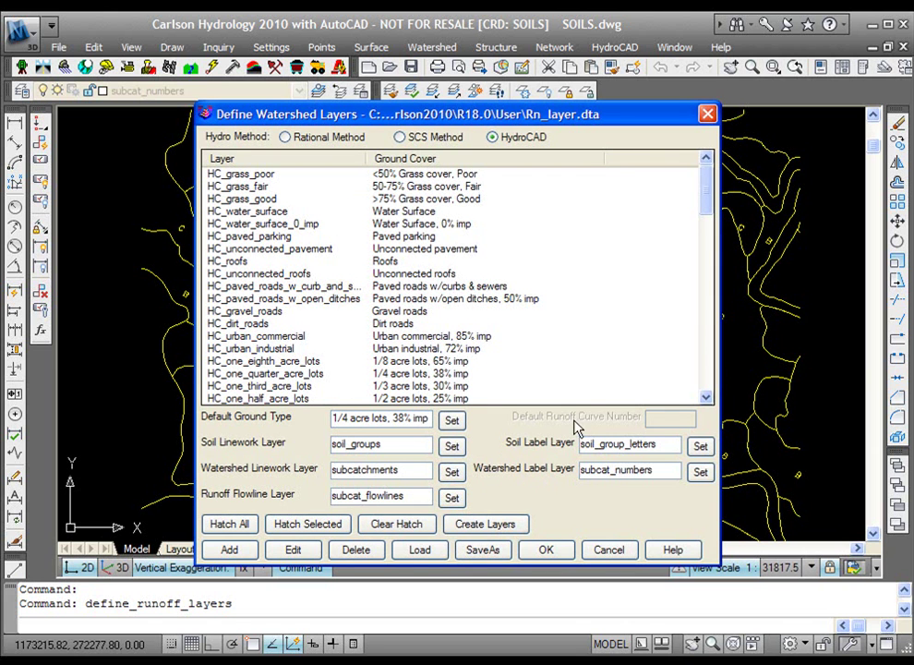
click(558, 551)
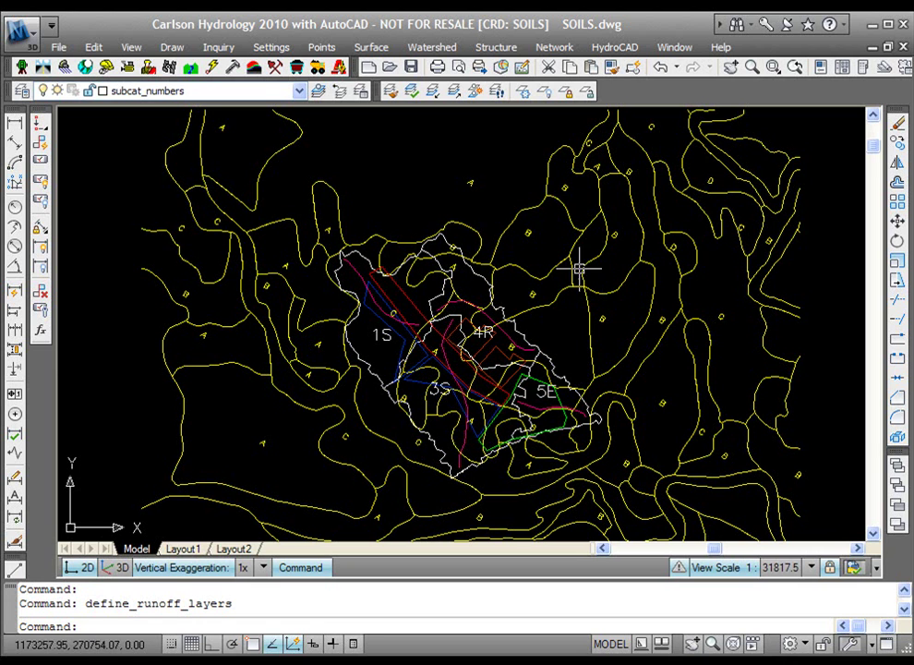
click(442, 51)
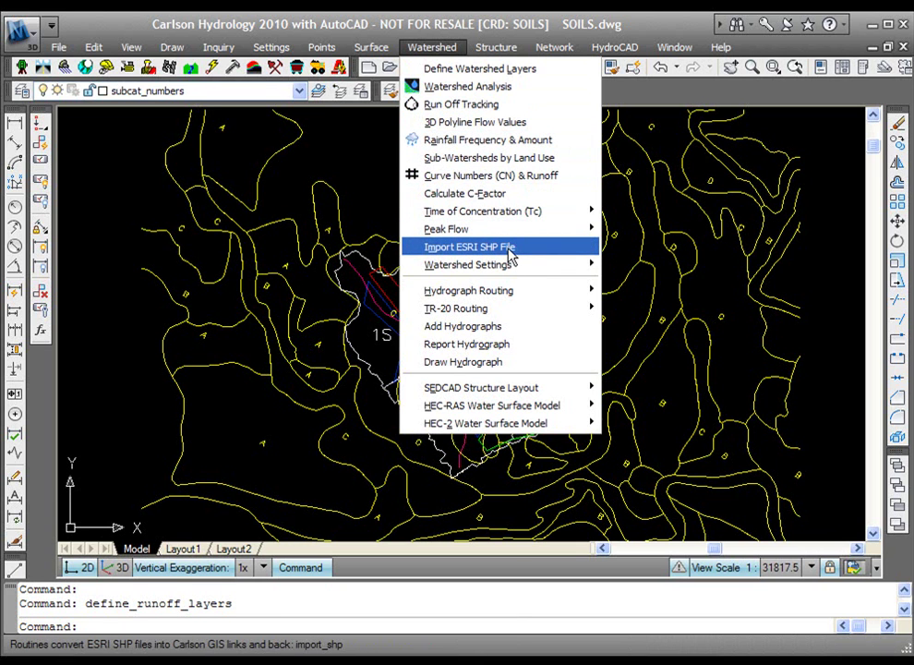
click(591, 277)
click(632, 296)
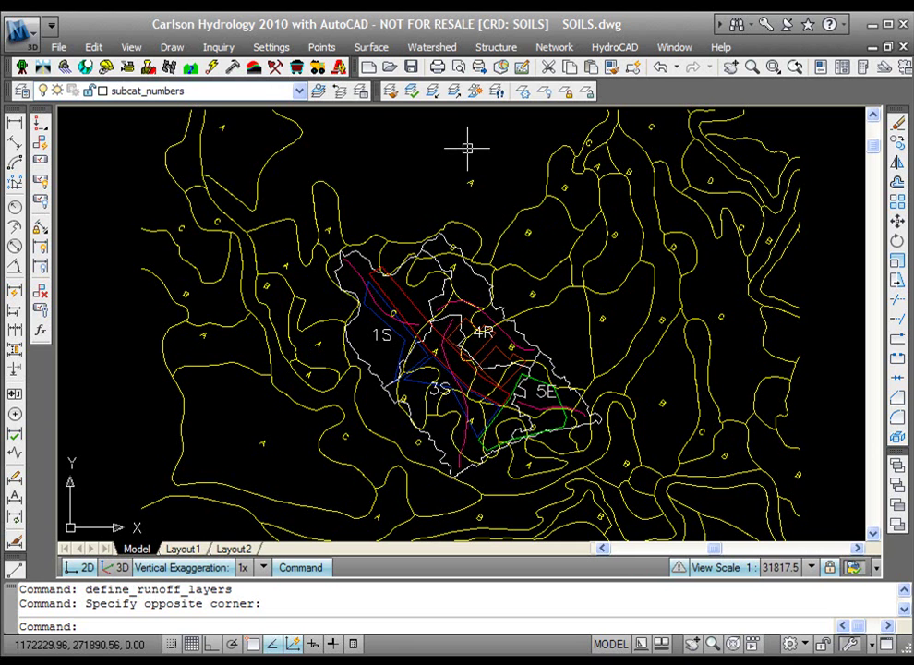
- Restore the saved model view named soils
key(Return)
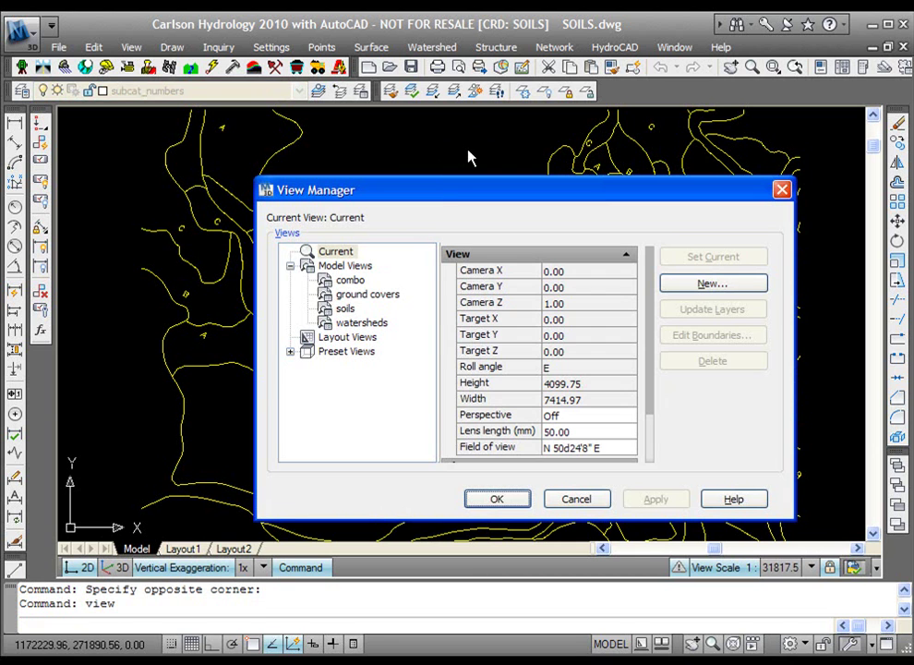
click(357, 310)
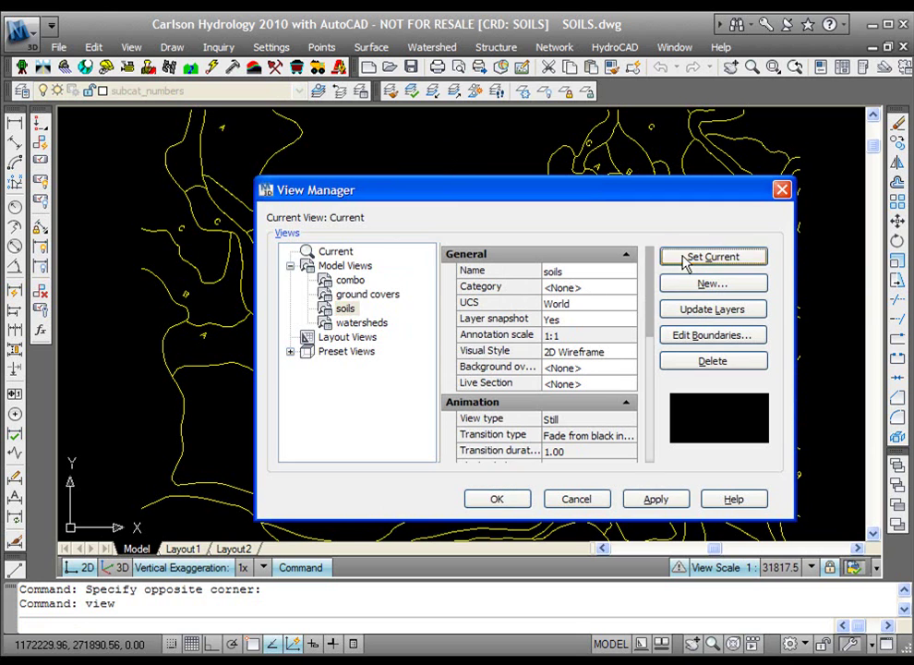
click(496, 498)
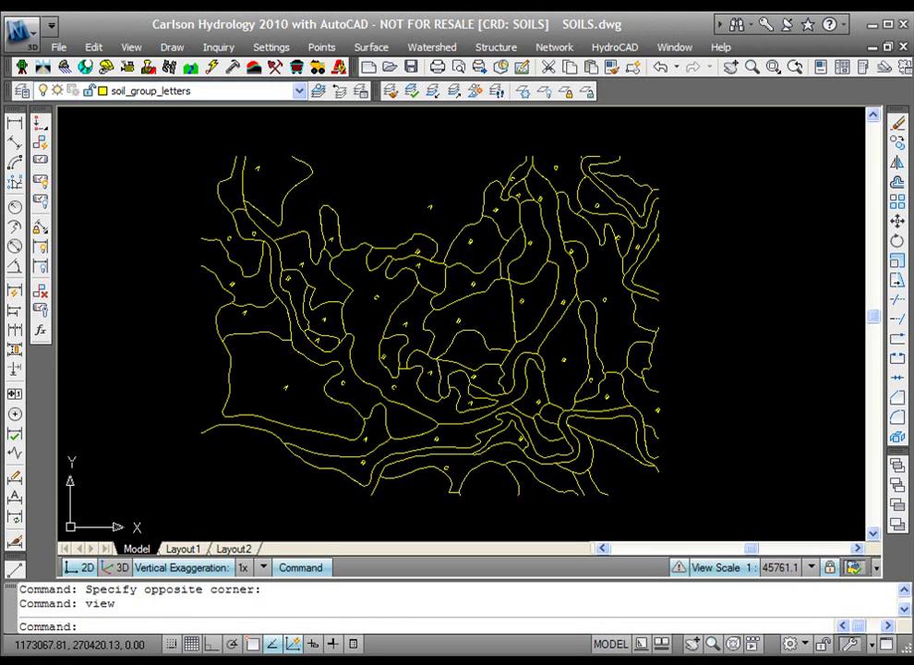
- Check the layers of two soil group boundaries and the soil letter label near the middle of the map
click(491, 293)
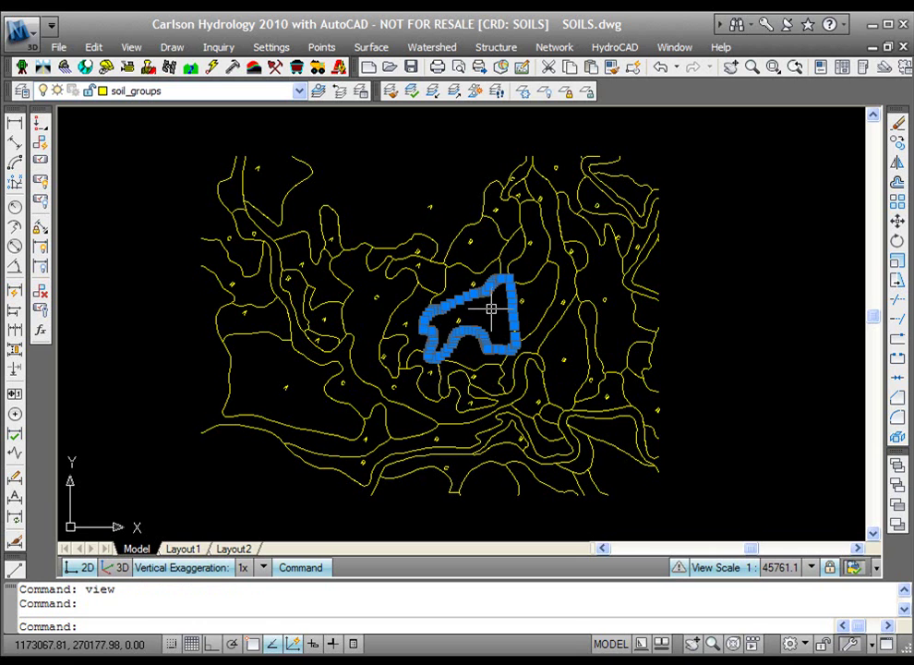
key(Escape)
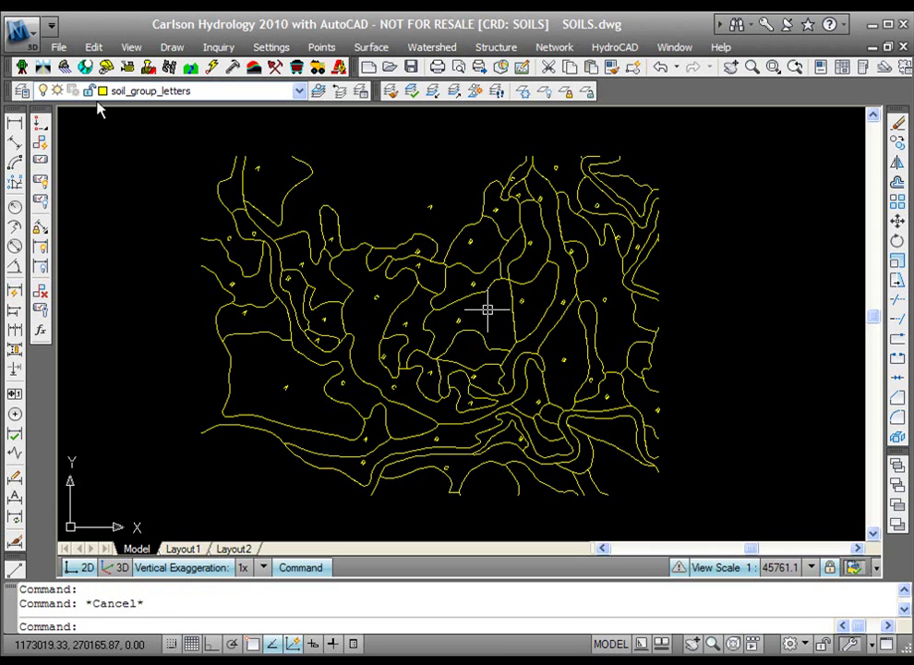
click(392, 183)
click(395, 309)
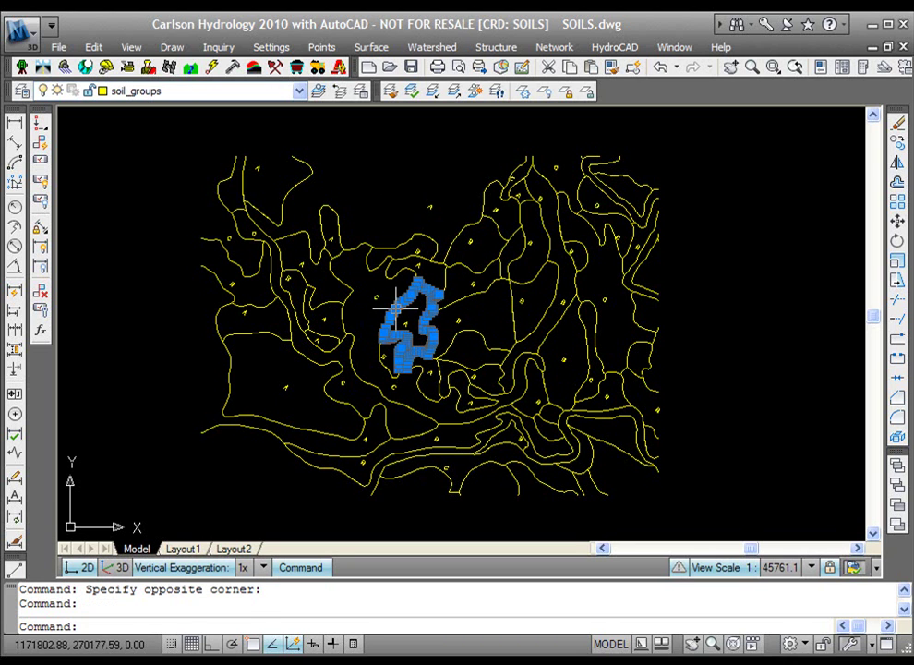
key(Escape)
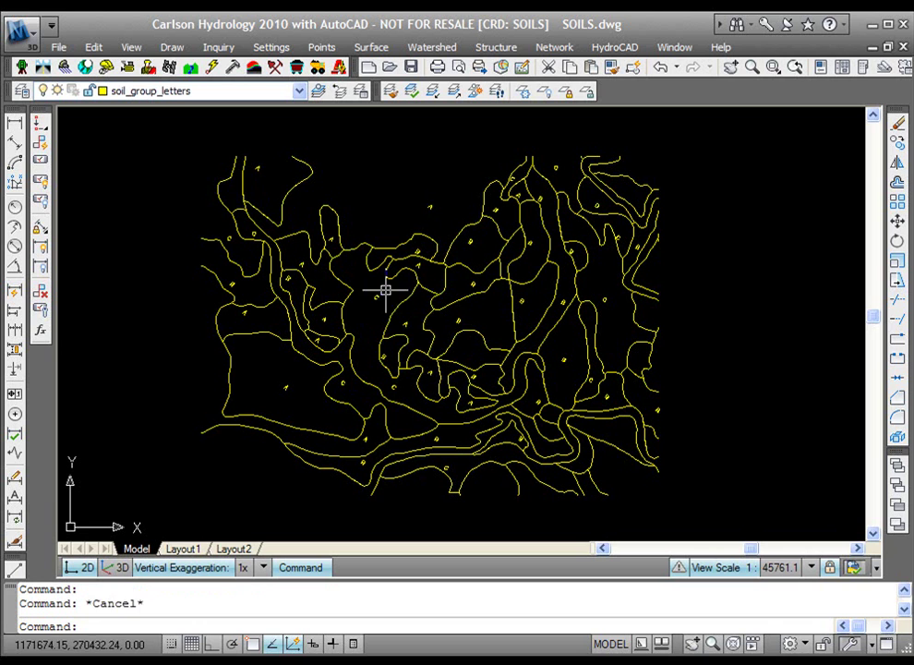
click(408, 323)
key(Escape)
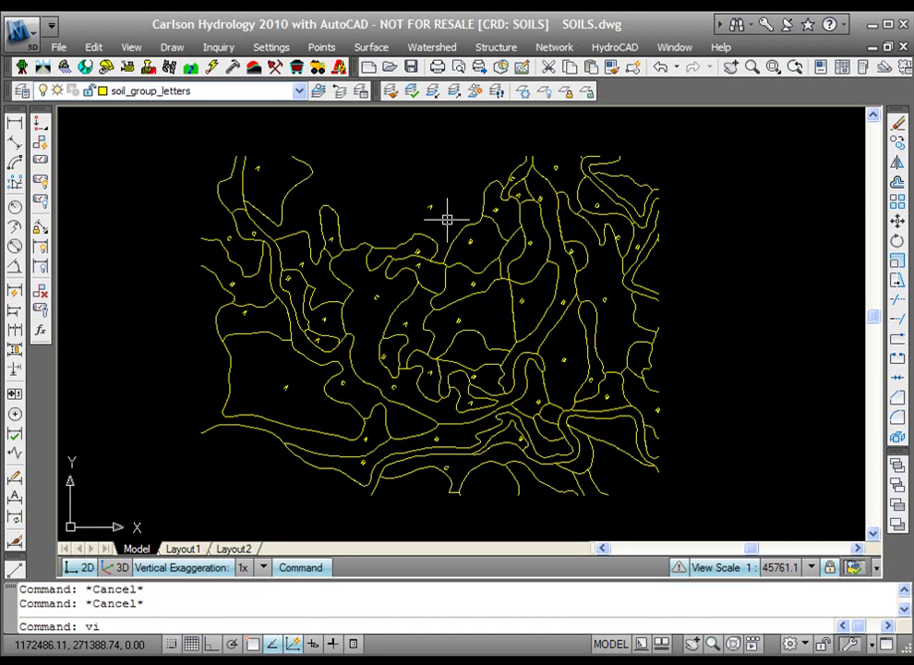
- Restore the saved model view named ground covers
text(ew)
key(Return)
click(368, 294)
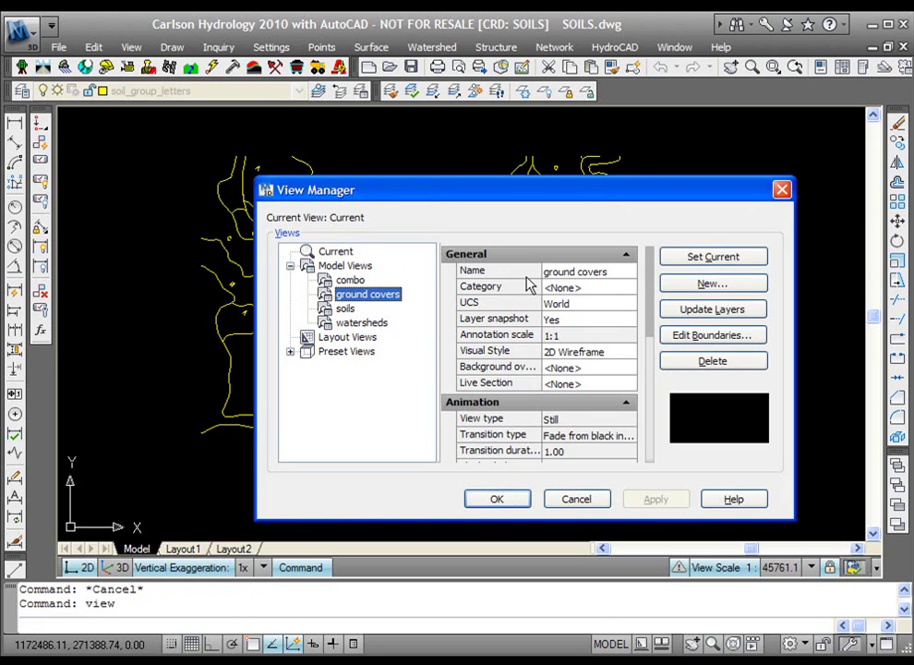
click(519, 498)
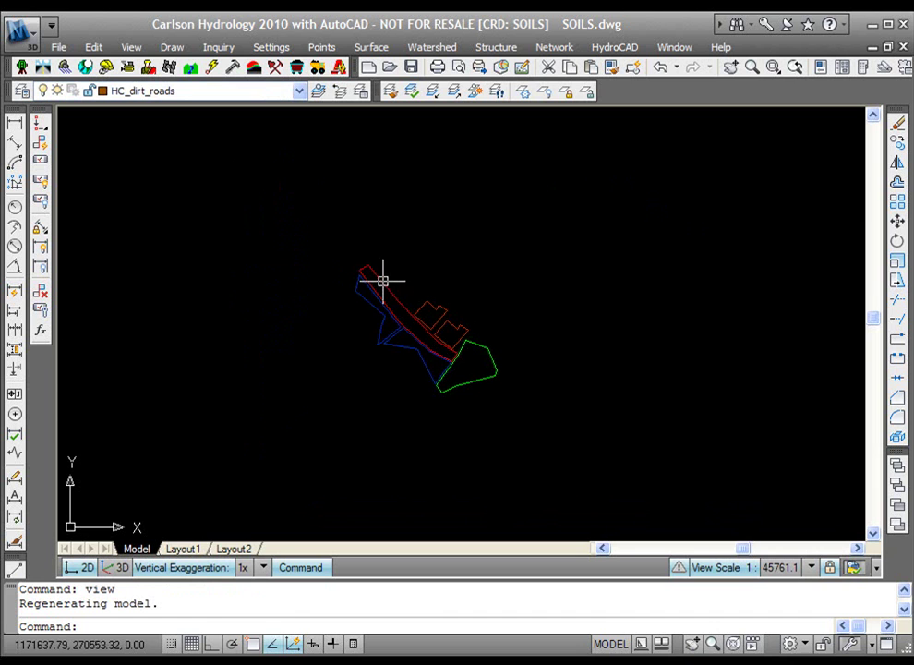
- Check the layers of a small roof outline, the long paved road outline and the upper blue parking outline
click(452, 330)
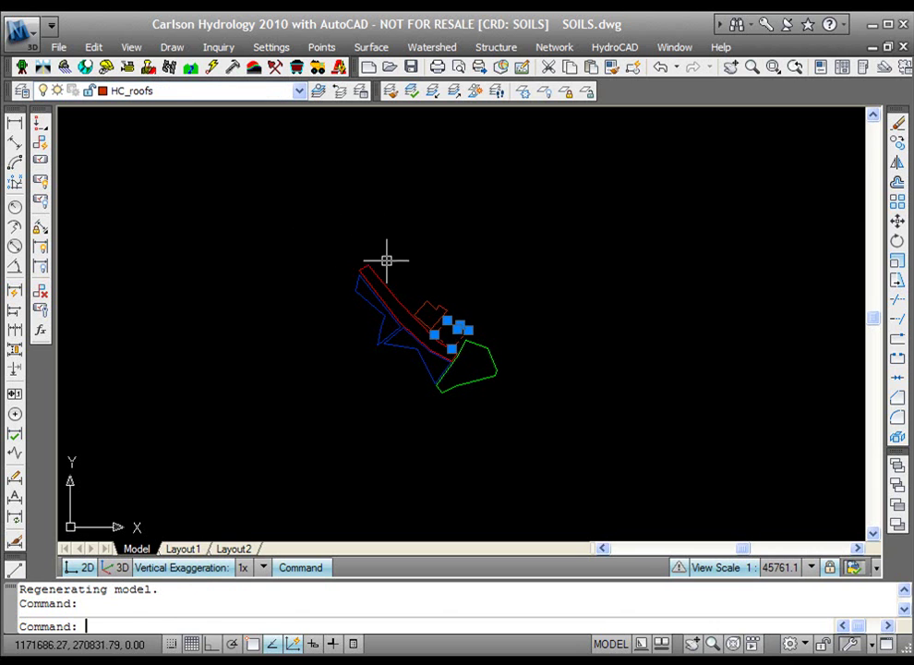
key(Escape)
click(402, 284)
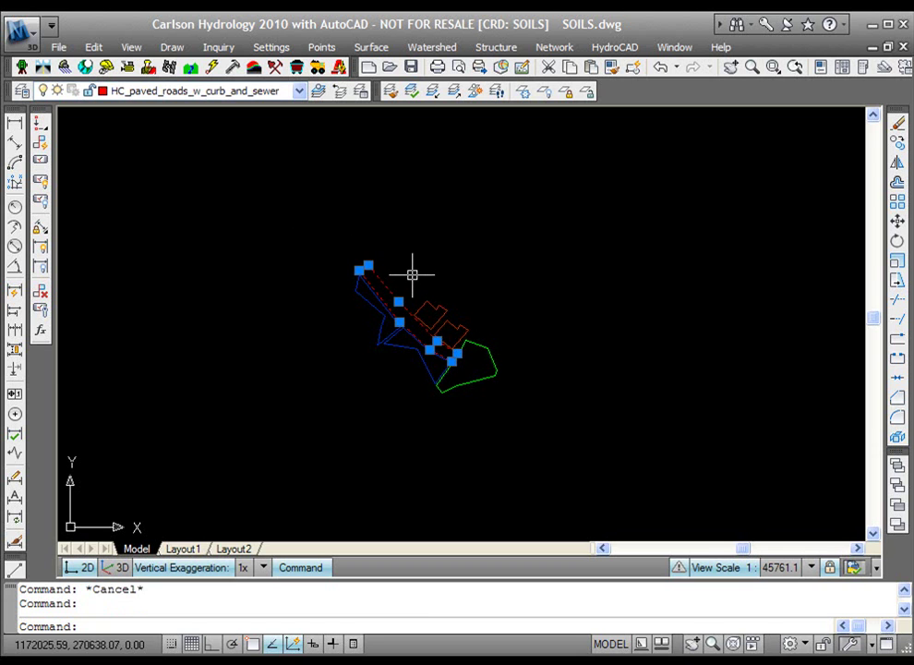
key(Escape)
click(382, 311)
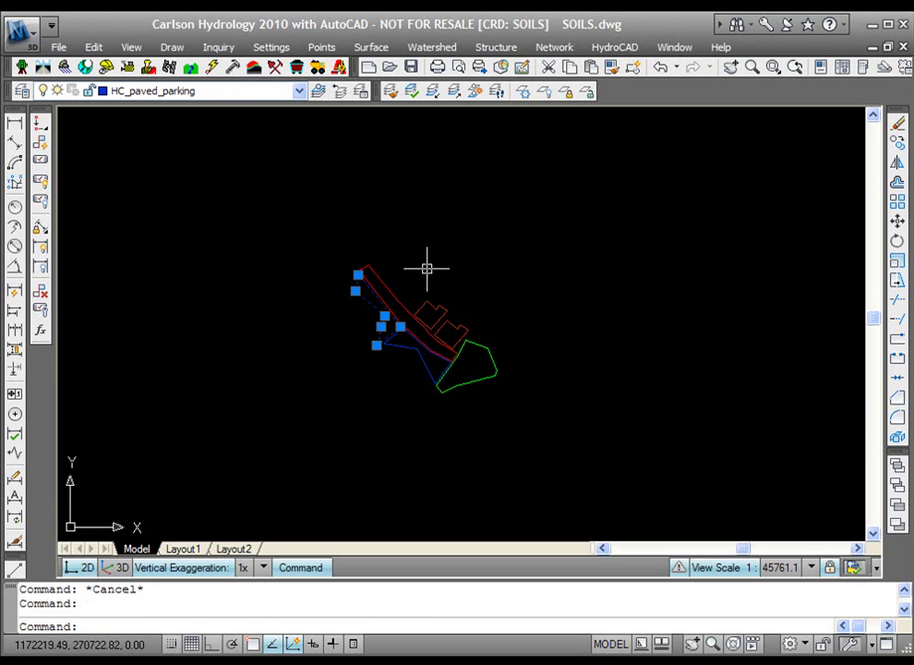
key(Escape)
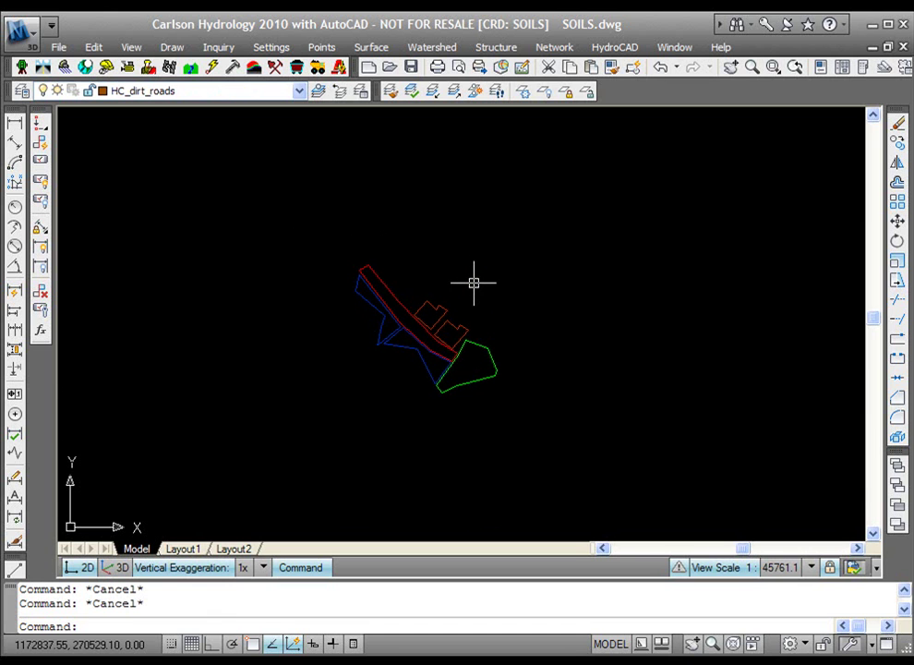
- Restore the saved model view named watersheds
text(iew)
key(Return)
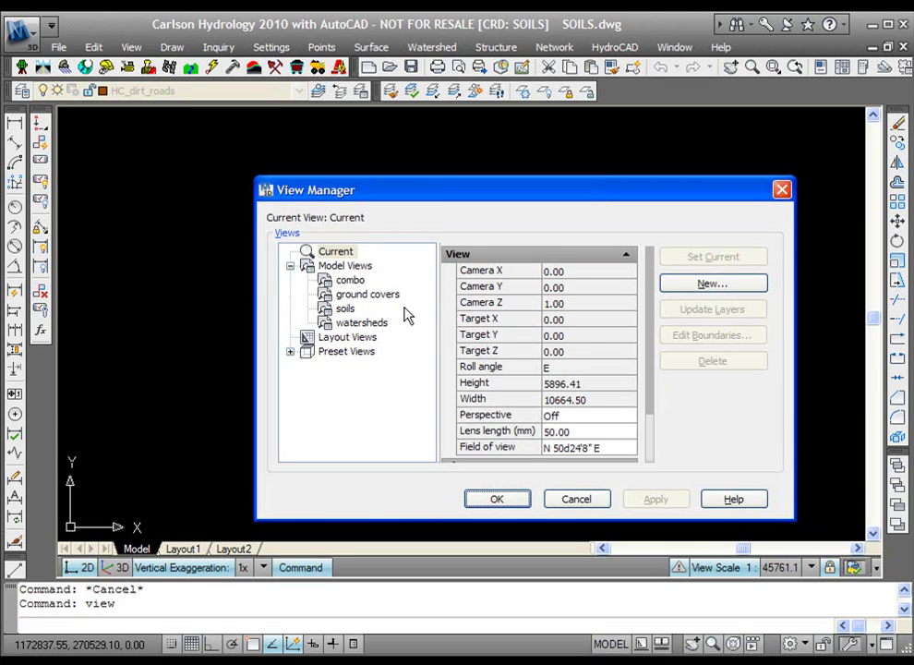
click(396, 321)
click(706, 258)
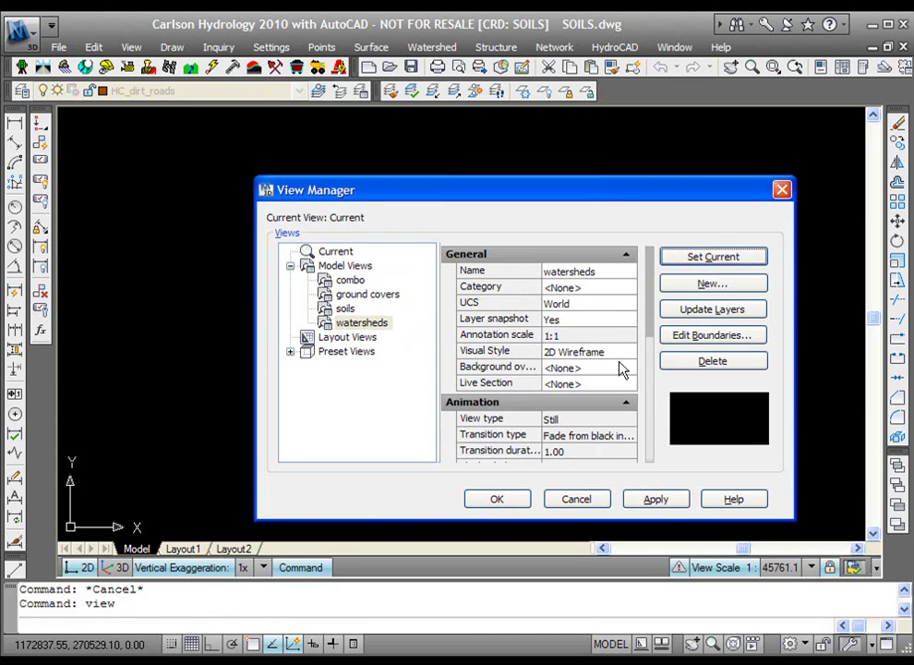
click(498, 499)
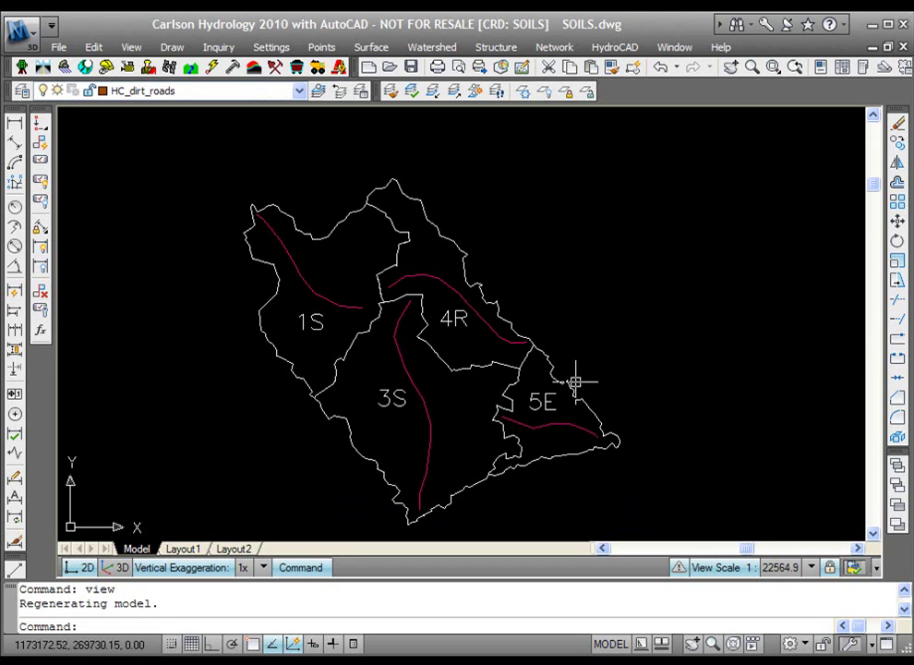
- Check the layers of the boundary, number label and flow line of subcatchment 1S
click(335, 231)
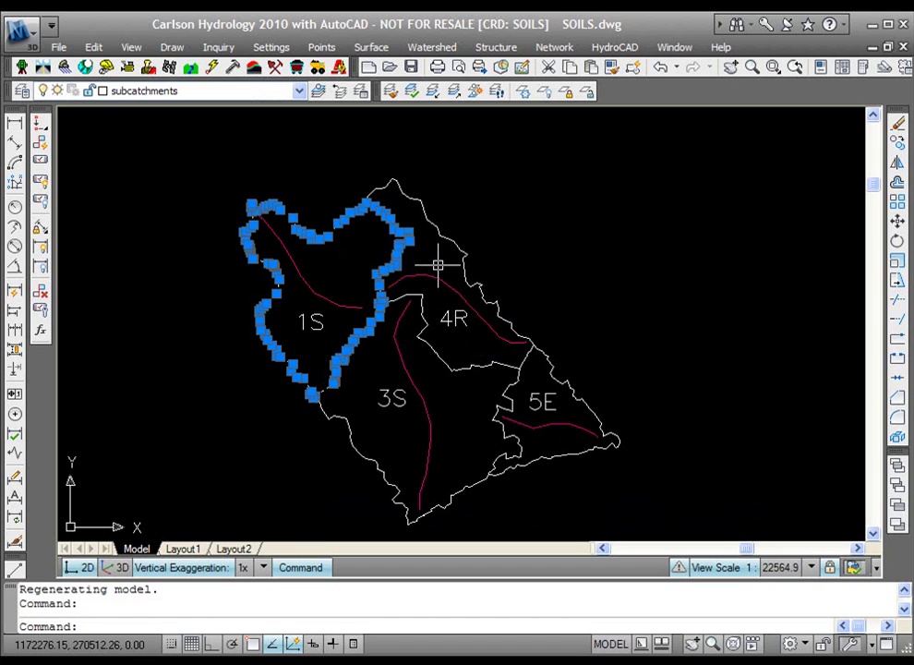
key(Escape)
key(Escape)
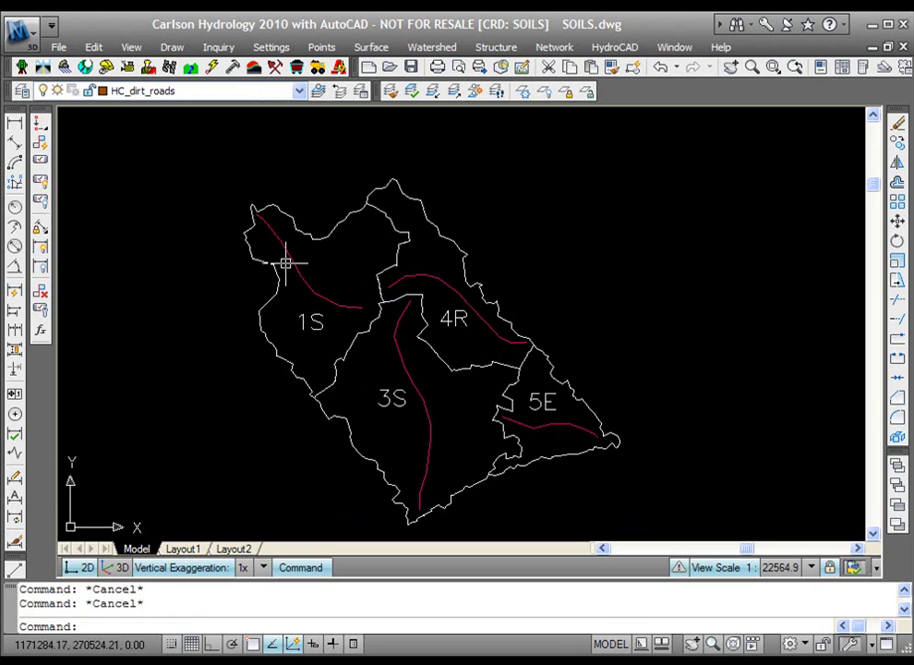
click(334, 235)
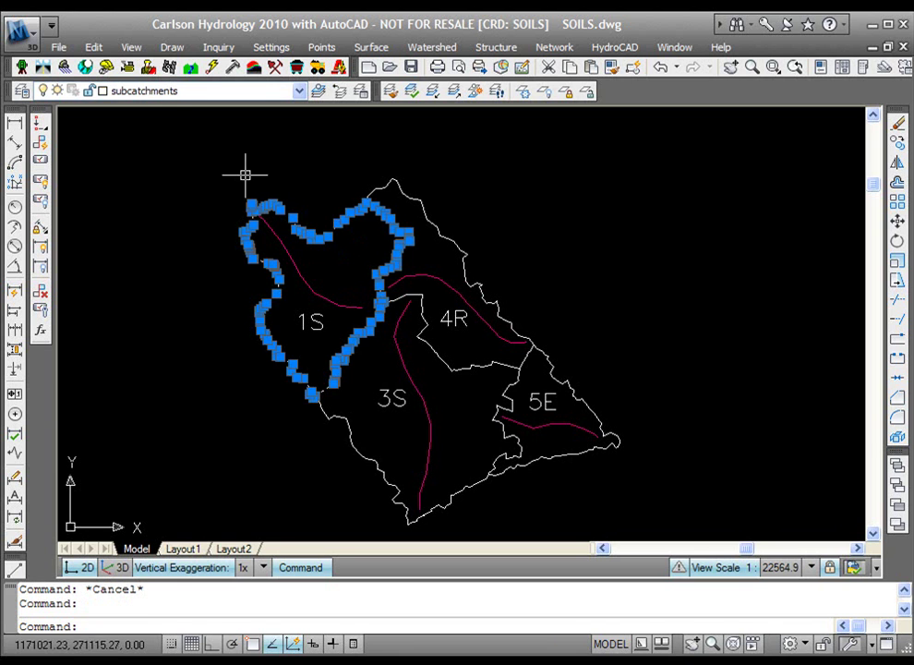
key(Escape)
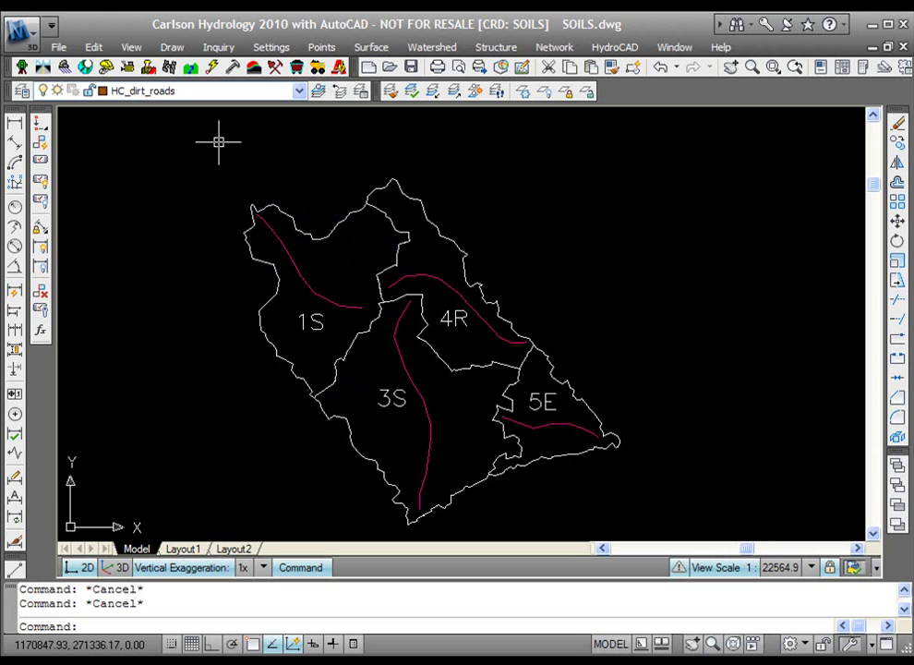
click(317, 325)
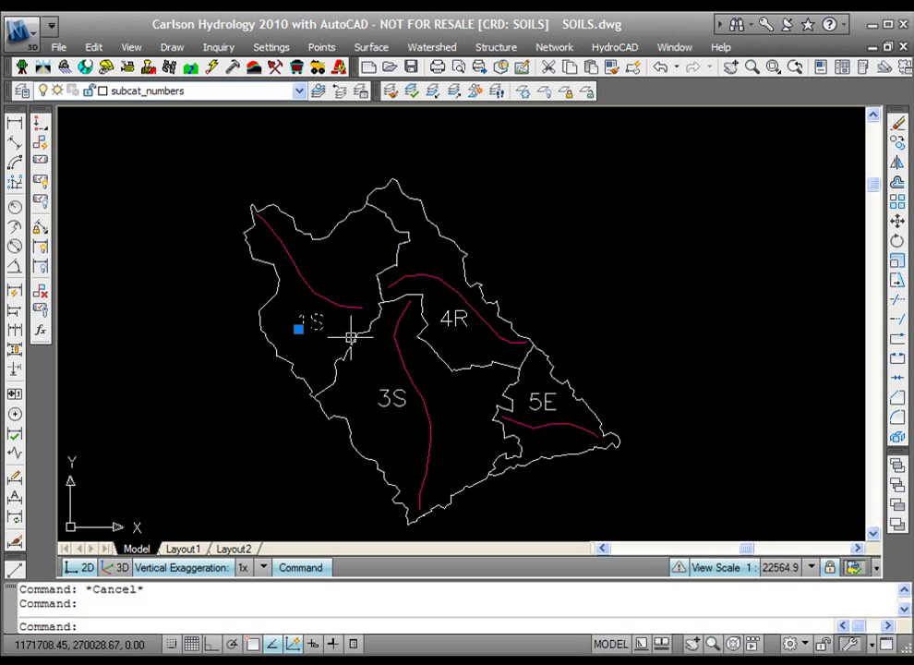
key(Escape)
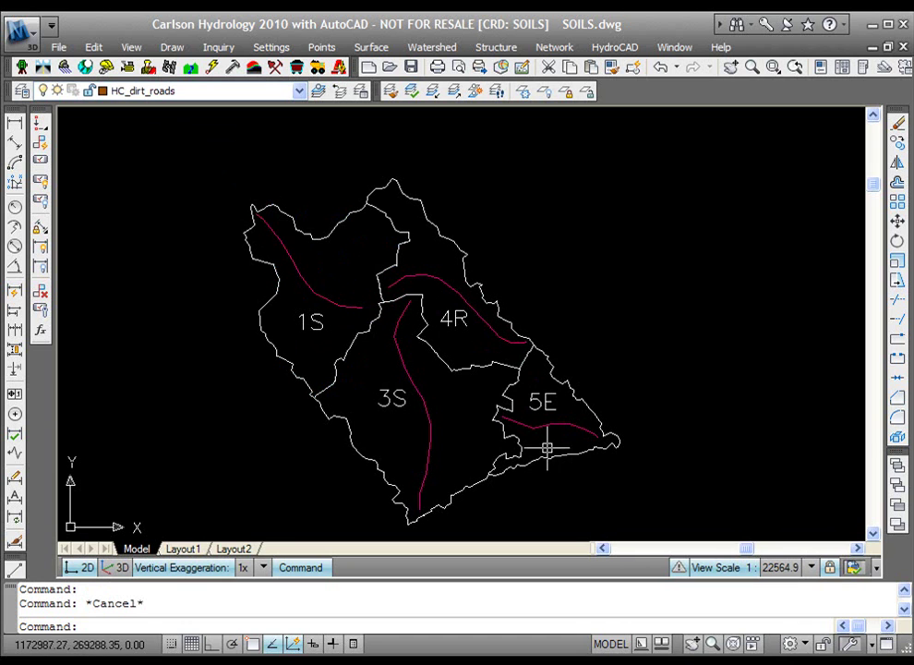
click(336, 300)
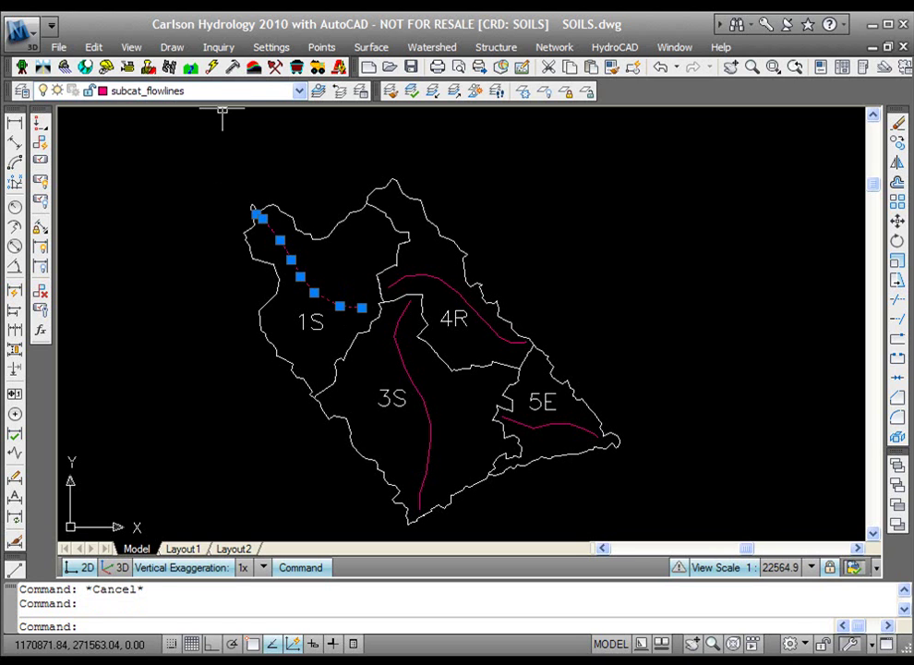
key(Escape)
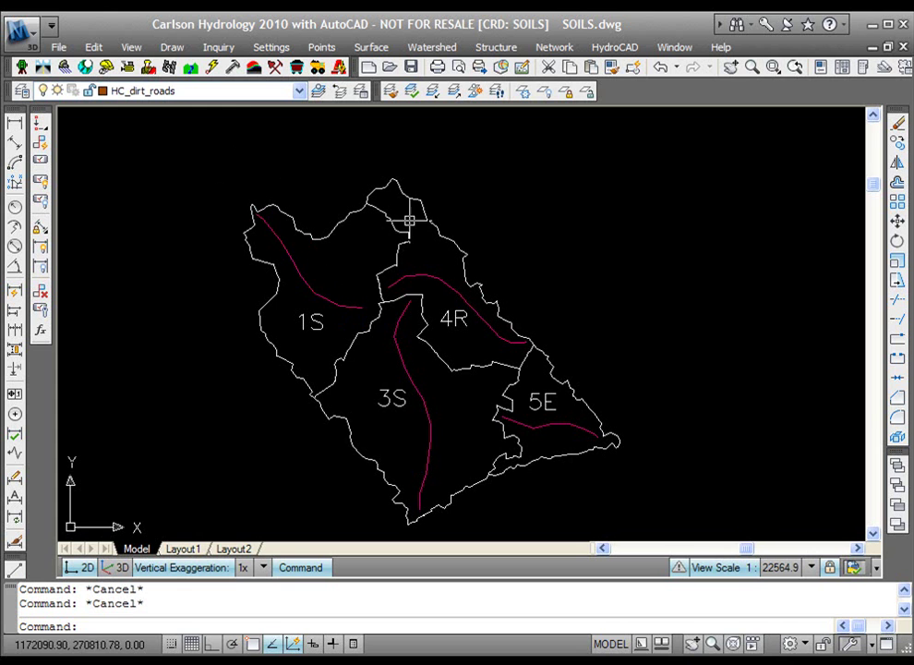
click(432, 47)
mouse_move(605, 47)
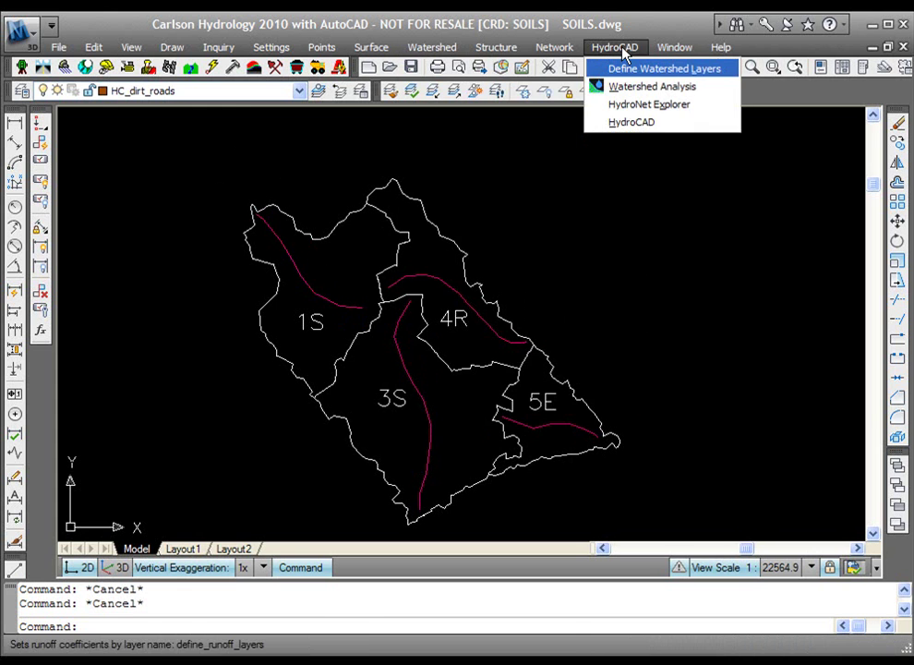
mouse_move(426, 52)
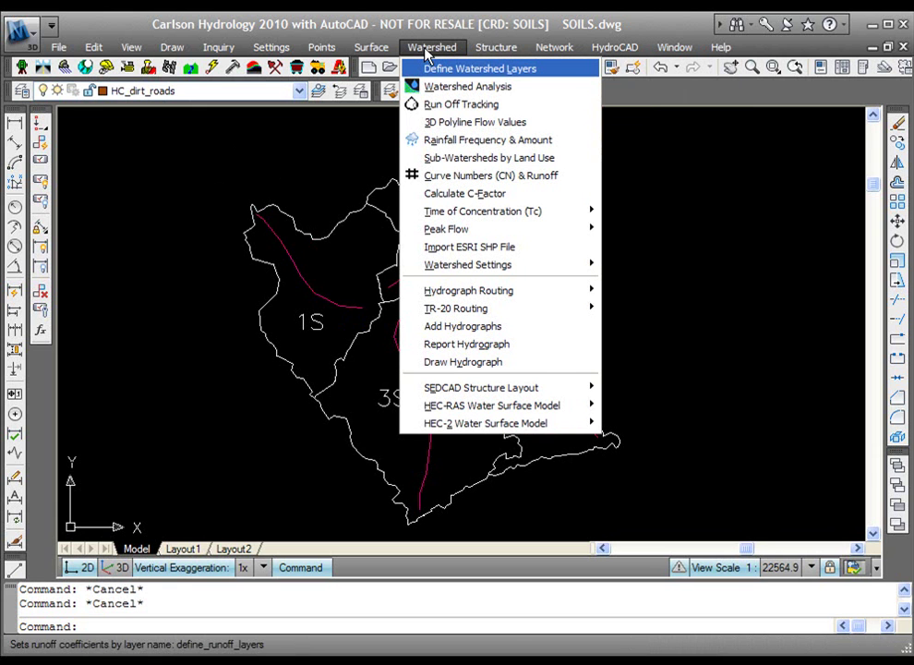
click(644, 150)
click(641, 147)
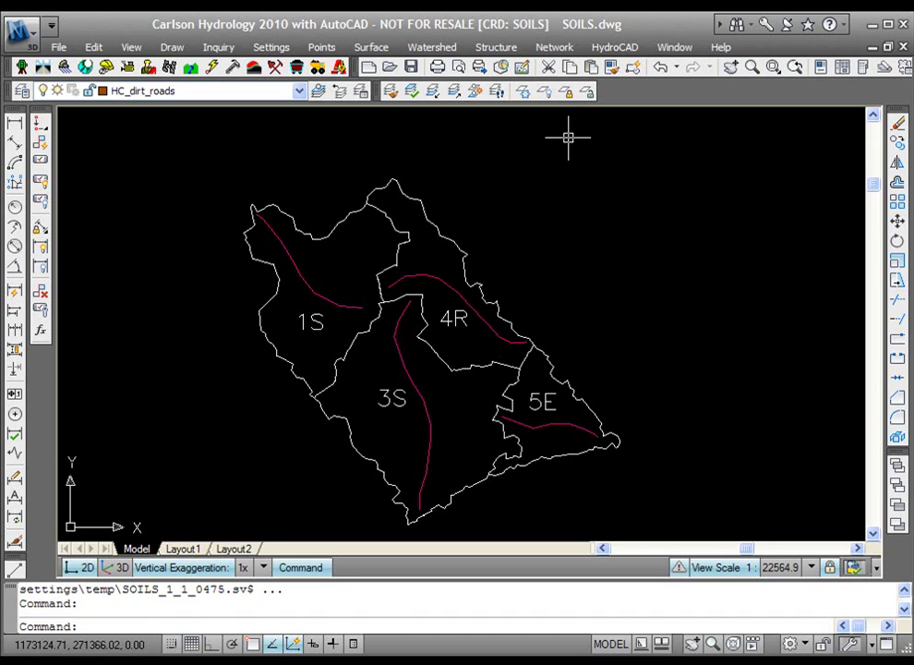
- Restore the saved model view named combo
key(Return)
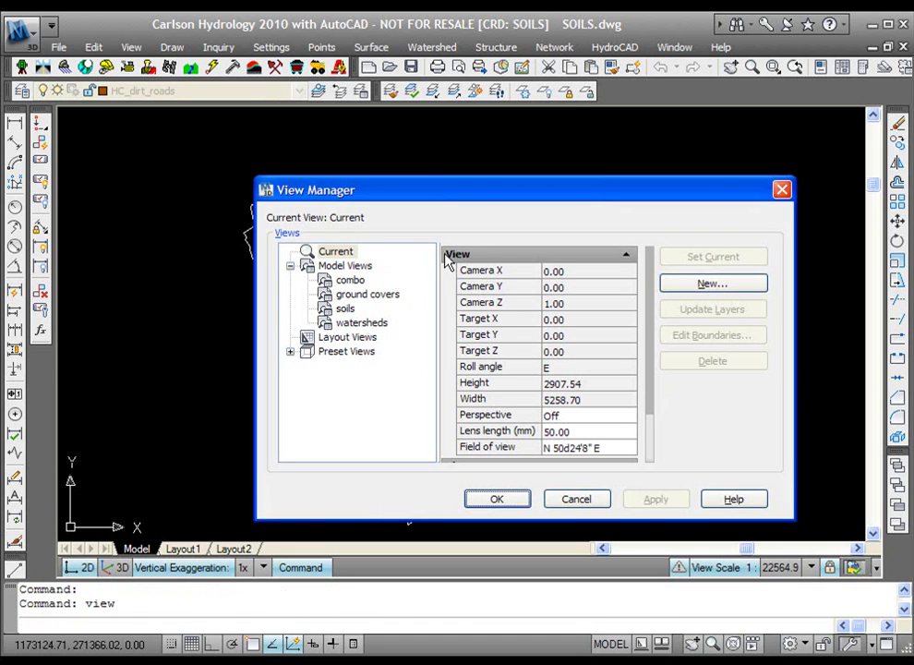
click(351, 280)
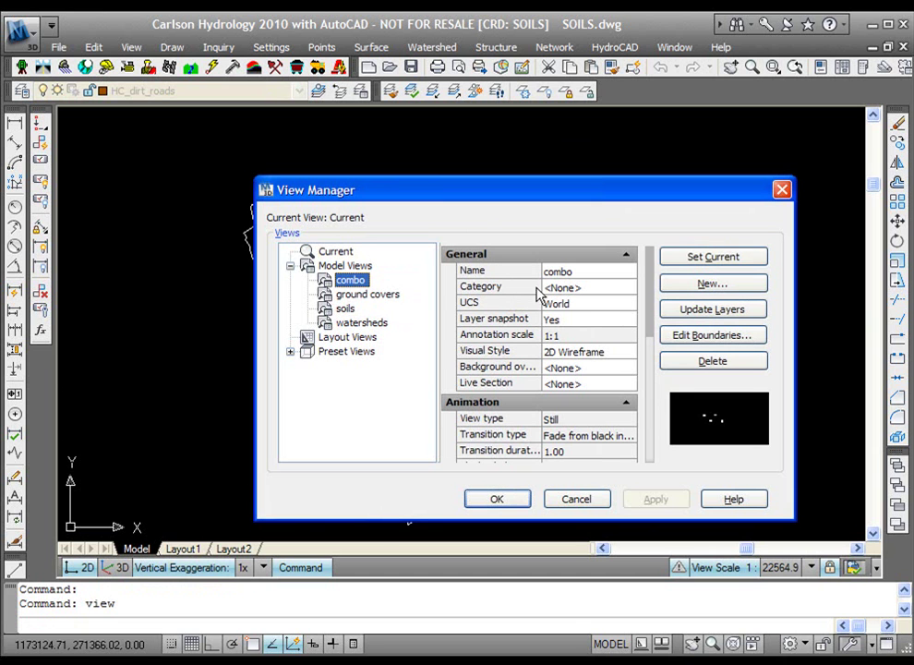
click(689, 260)
click(499, 499)
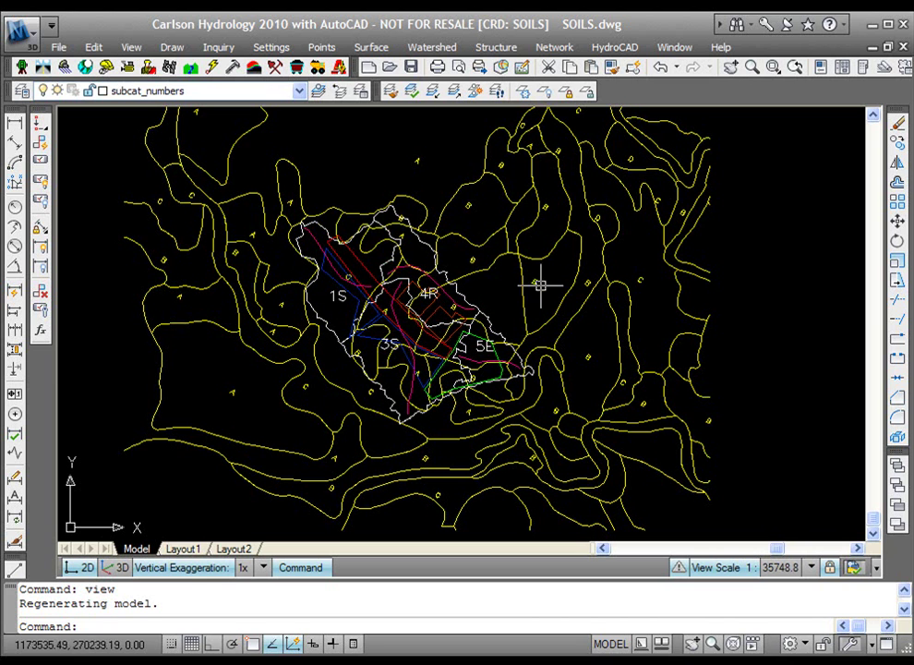
- Start HydroNet Explorer with a new HydroNet file named demo1 in the C:\Carlson projects\Hydrocad1 folder
click(609, 50)
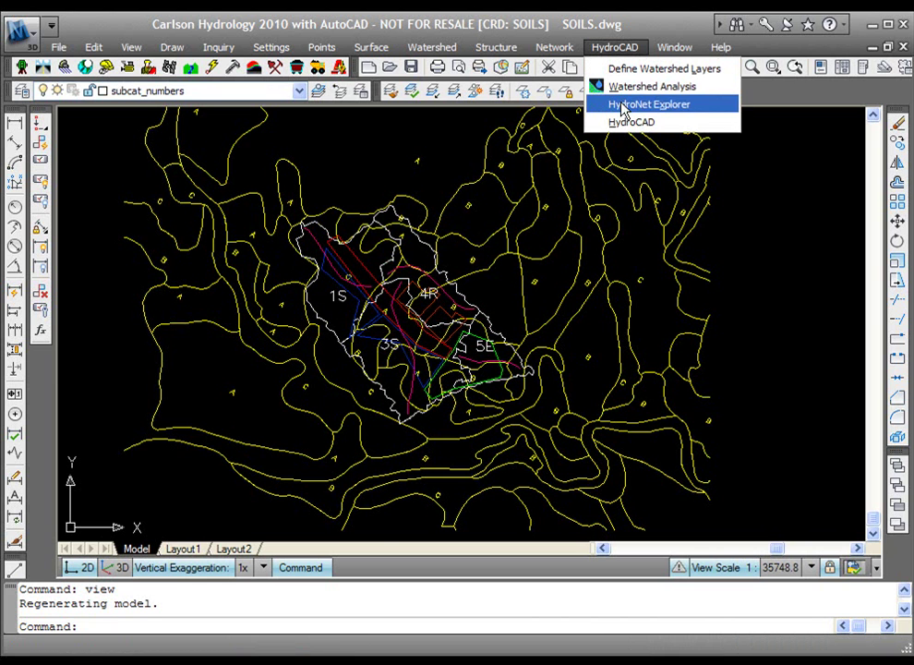
click(663, 110)
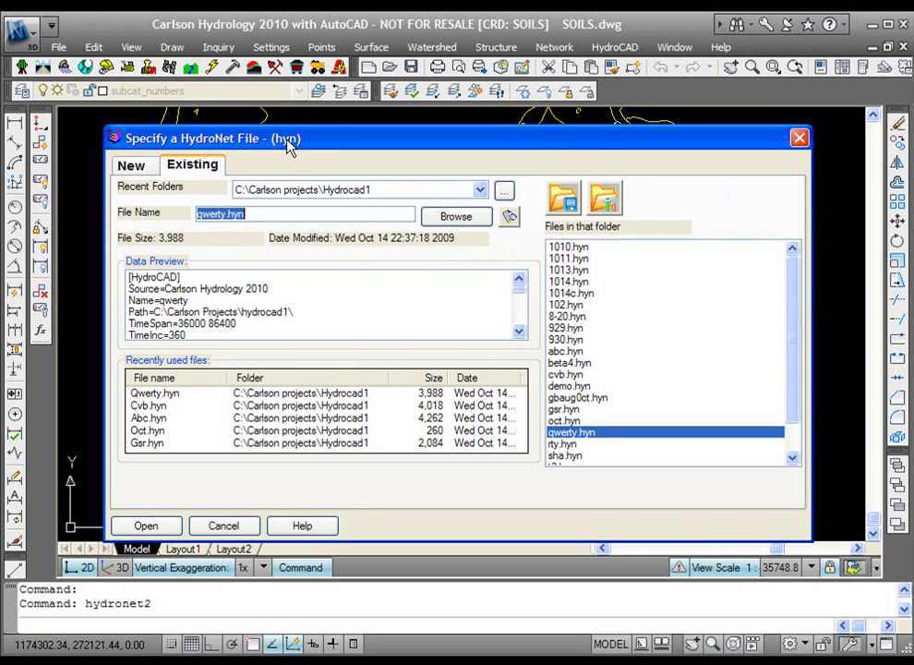
click(146, 166)
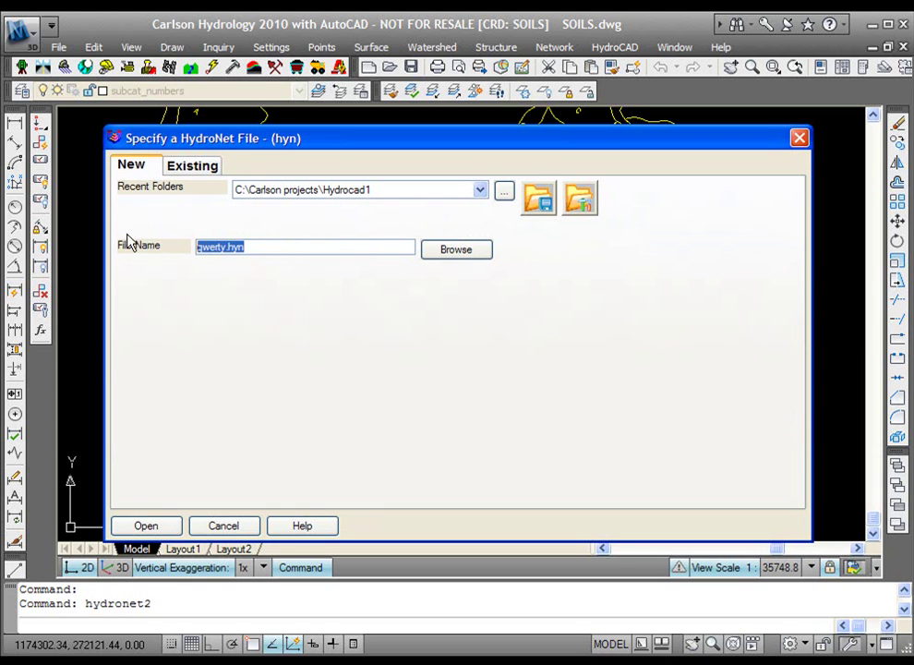
text(demo1)
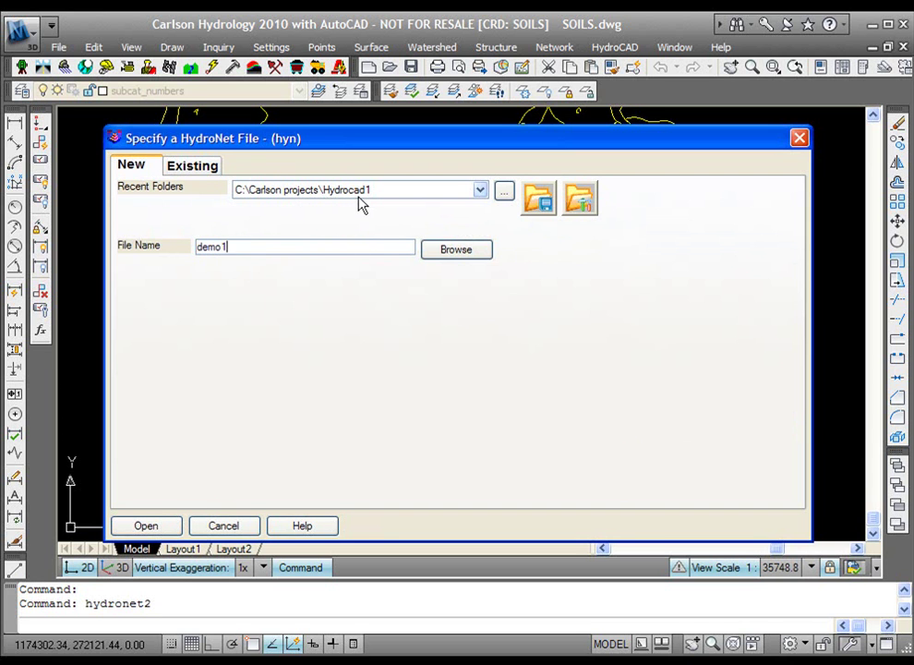
click(149, 526)
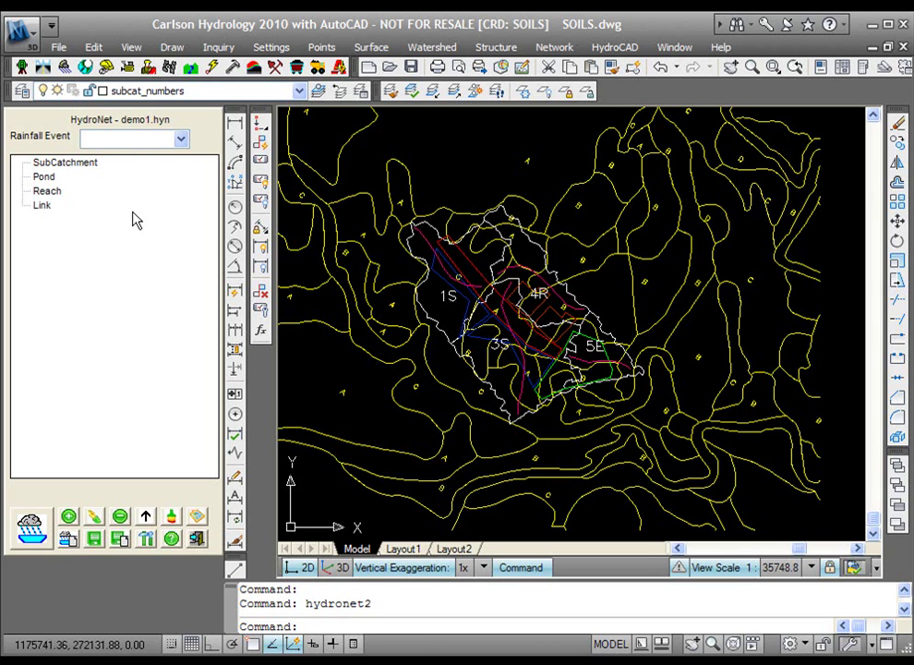
- Set EG.tin from the Data\Surfaces folder as the surface file in the HydroNet settings
click(147, 541)
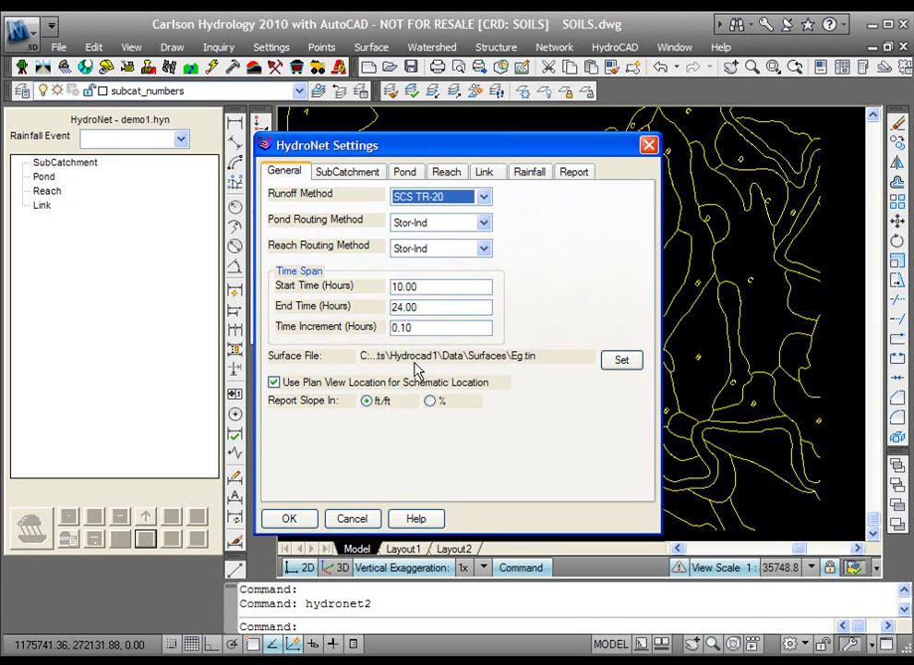
click(622, 362)
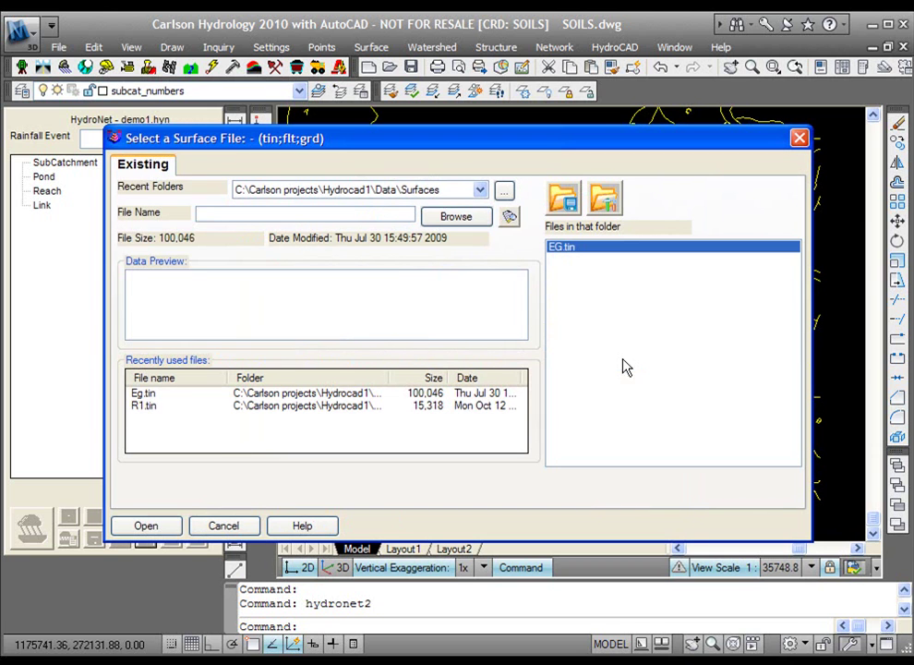
click(563, 248)
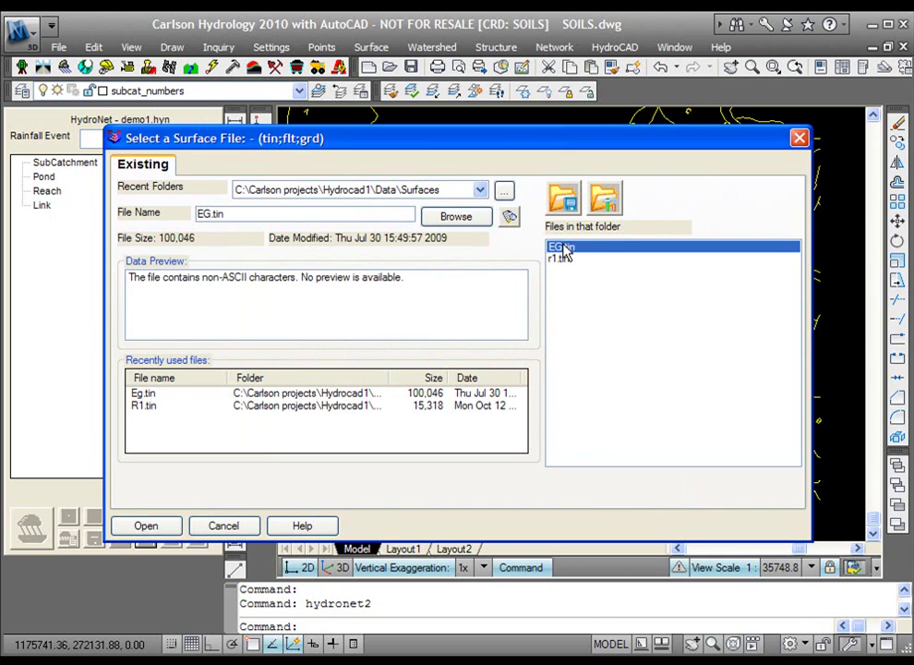
click(169, 526)
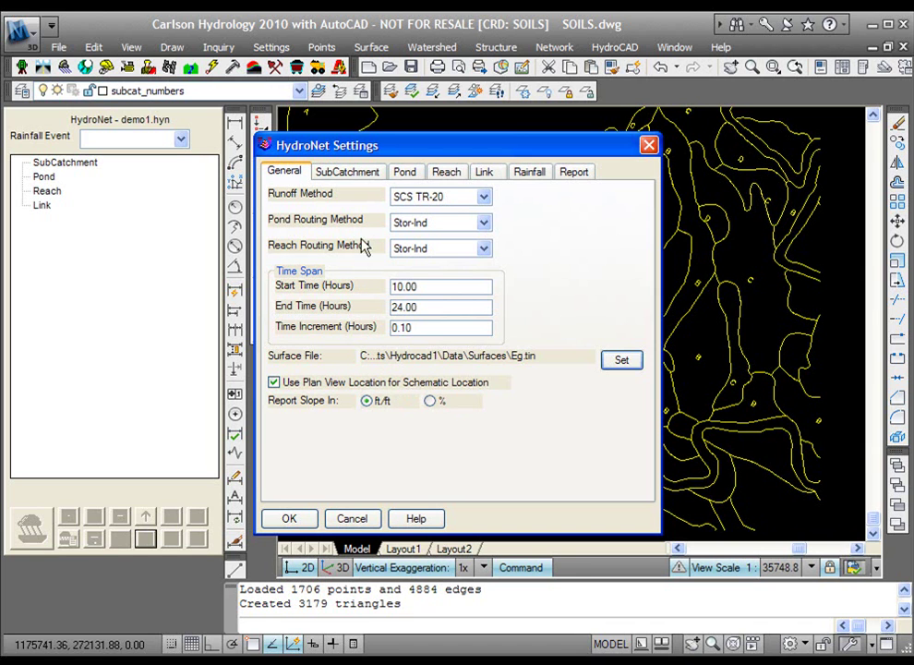
- Review the subcatchment default number and the rainfall settings, and accept the HydroNet settings
click(362, 178)
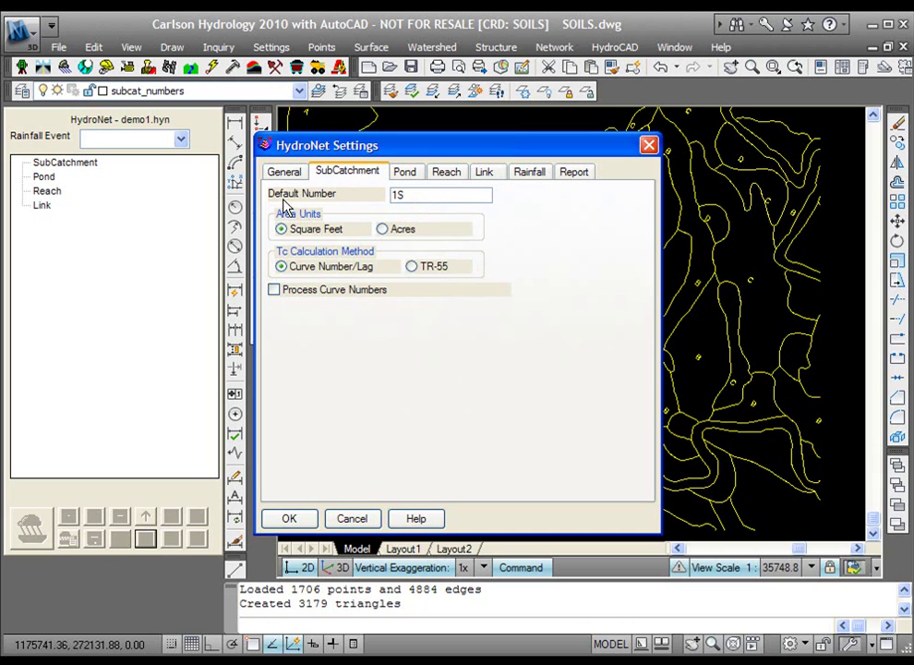
drag(411, 195, 391, 193)
click(417, 195)
click(531, 175)
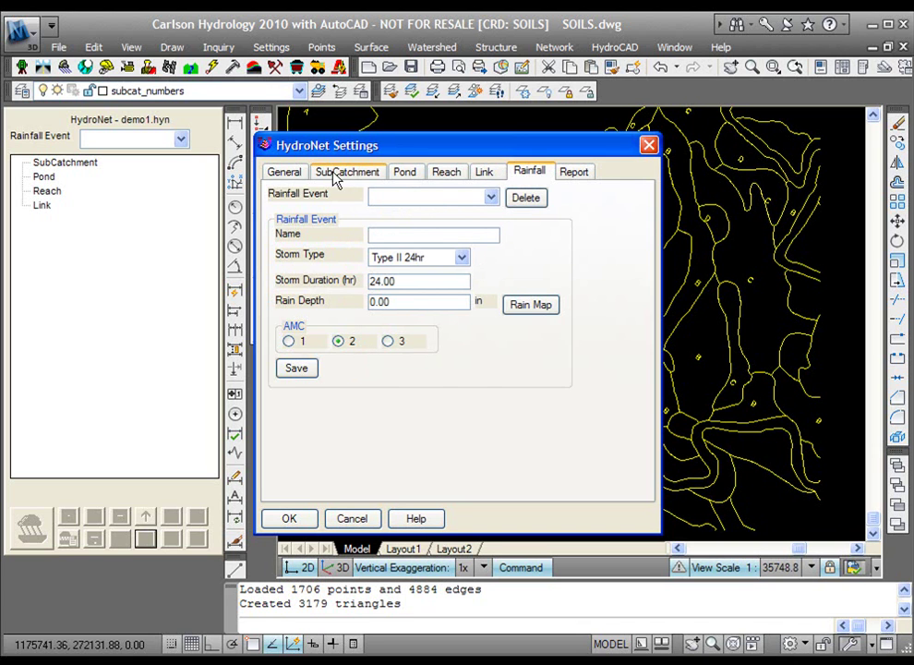
click(298, 173)
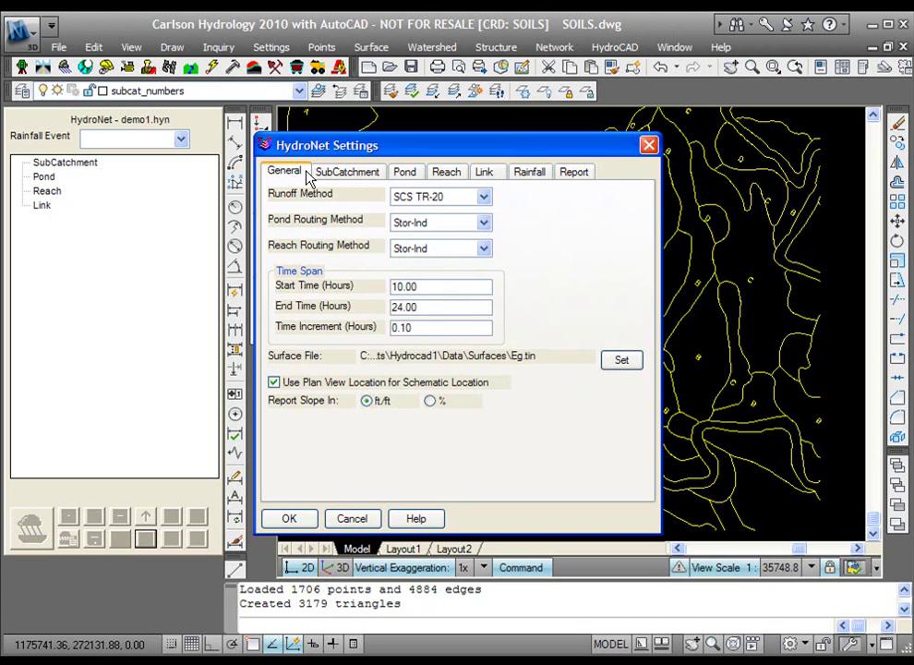
click(292, 519)
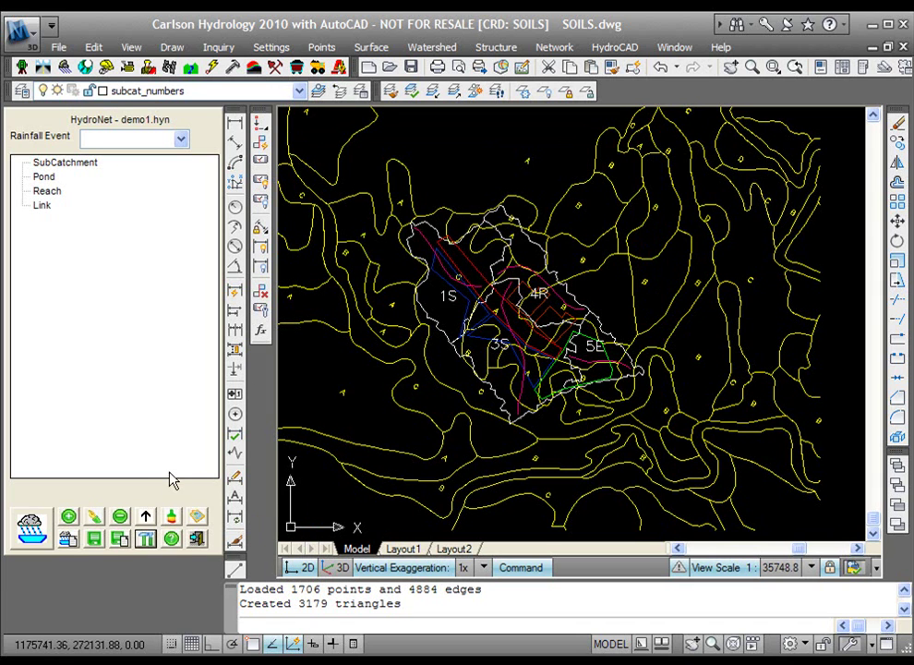
- Update the subcatchments with sub areas, time of concentration and plan location, creating new subcatchments and exporting to HydroCAD
click(145, 518)
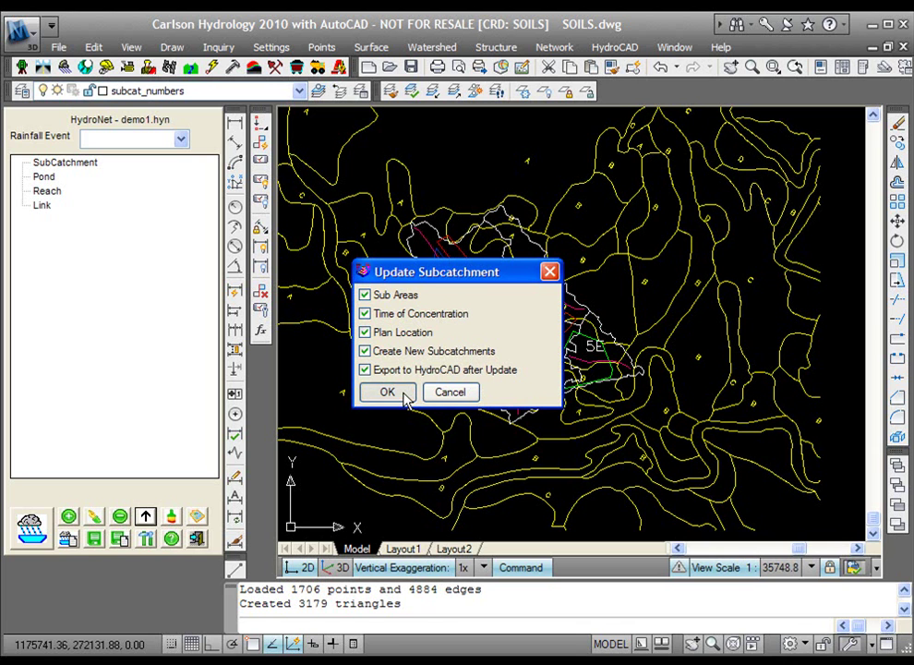
click(408, 395)
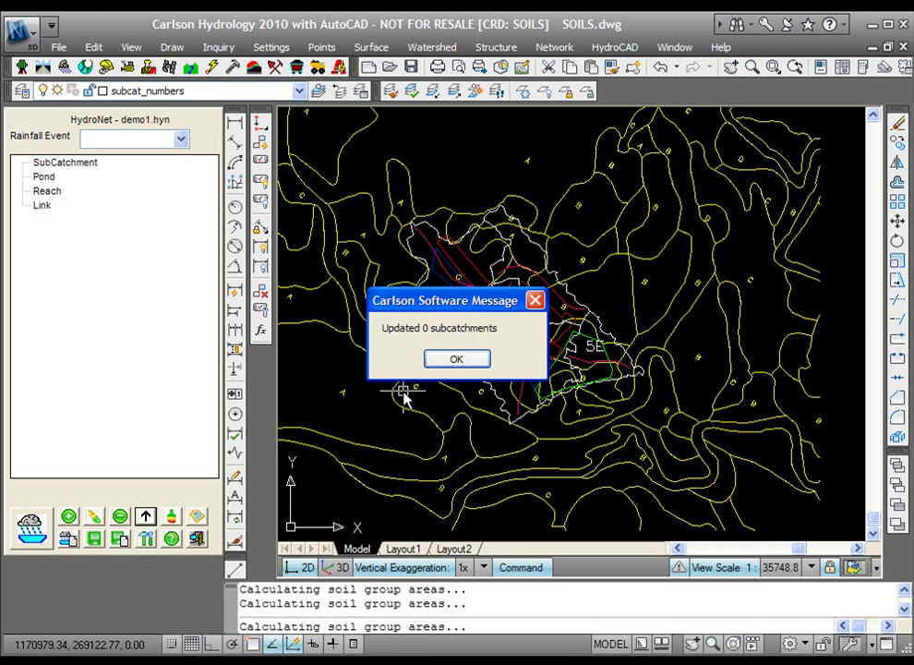
click(456, 359)
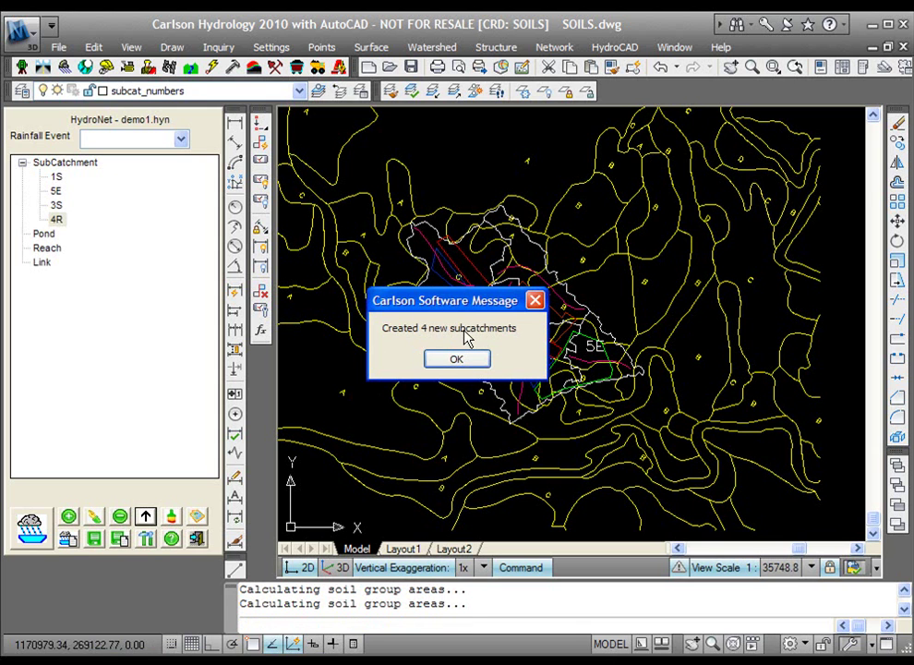
click(467, 360)
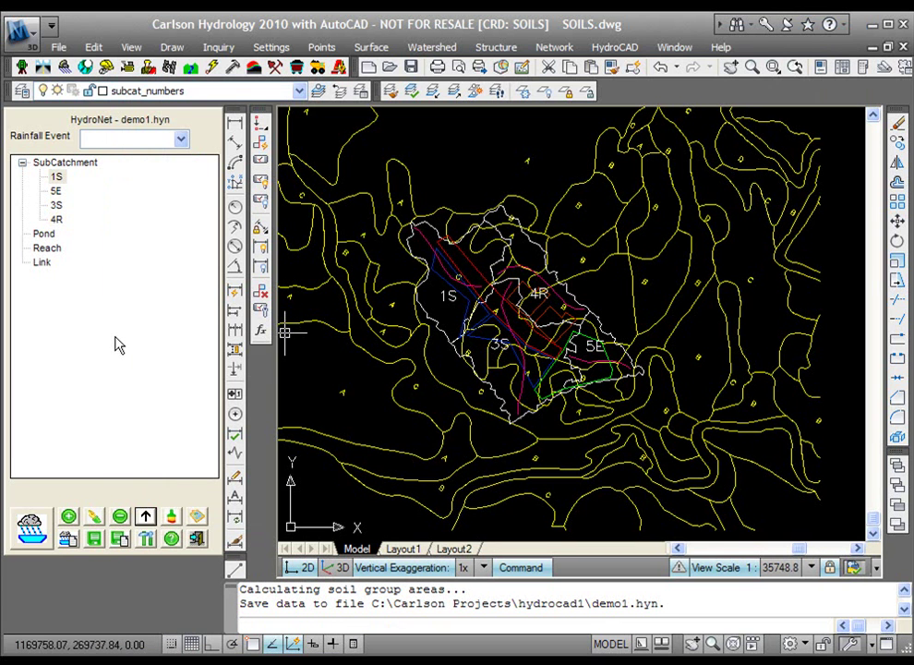
- Review subcatchment 1S's data and its sub areas by soil group and ground cover, leaving them unedited
click(57, 179)
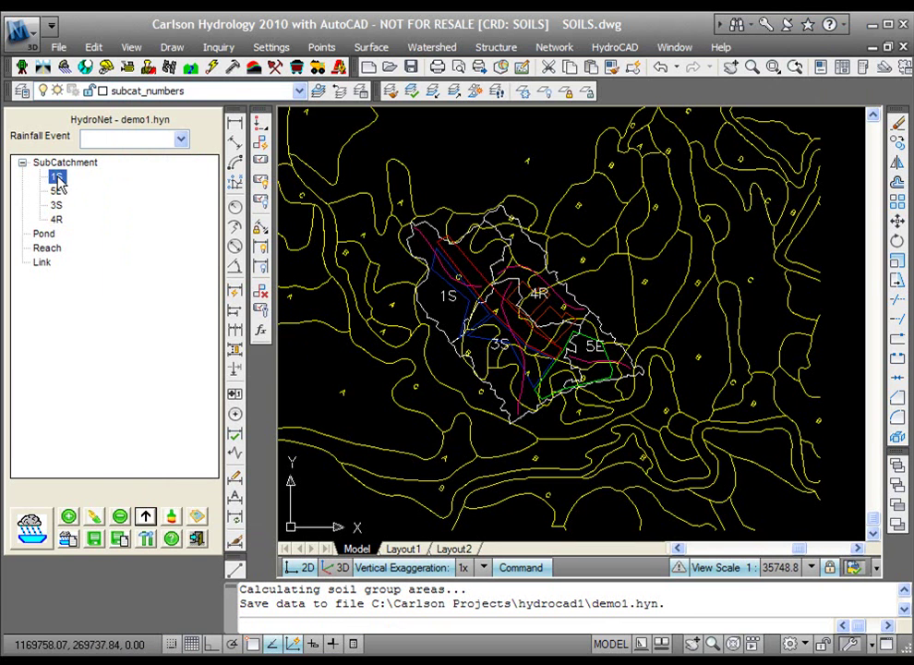
double_click(57, 178)
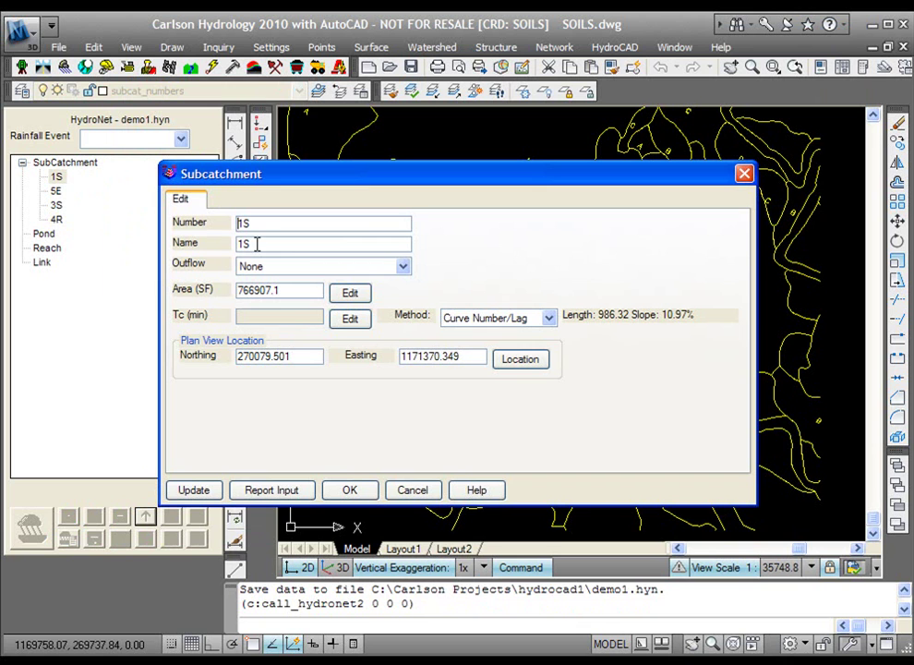
click(351, 294)
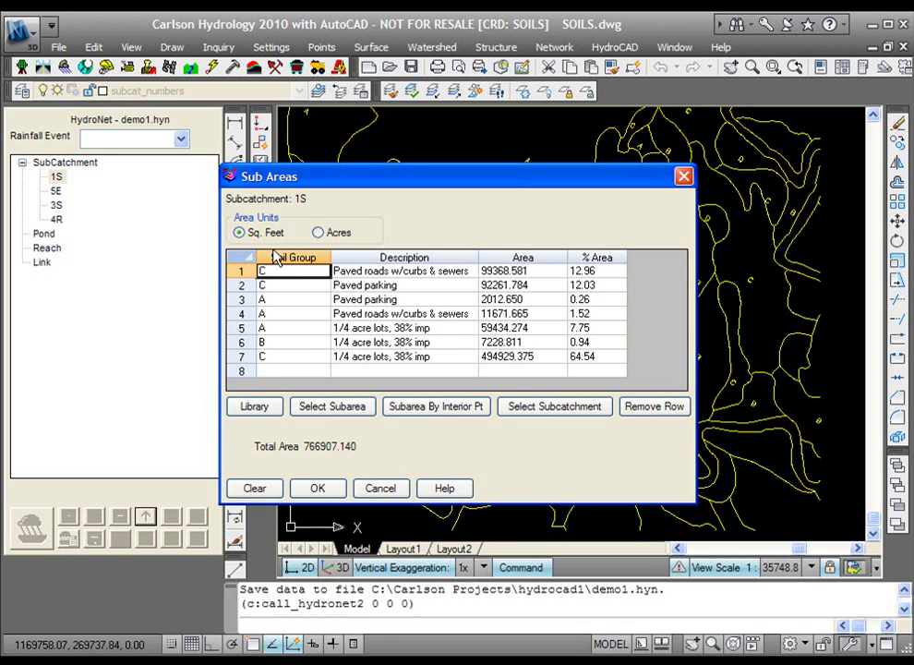
click(683, 176)
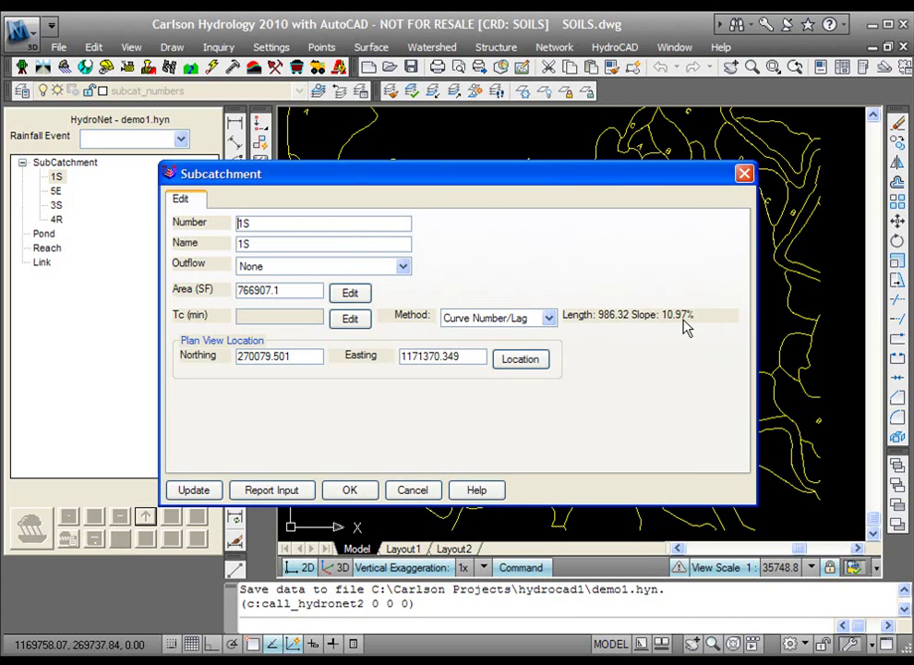
click(416, 495)
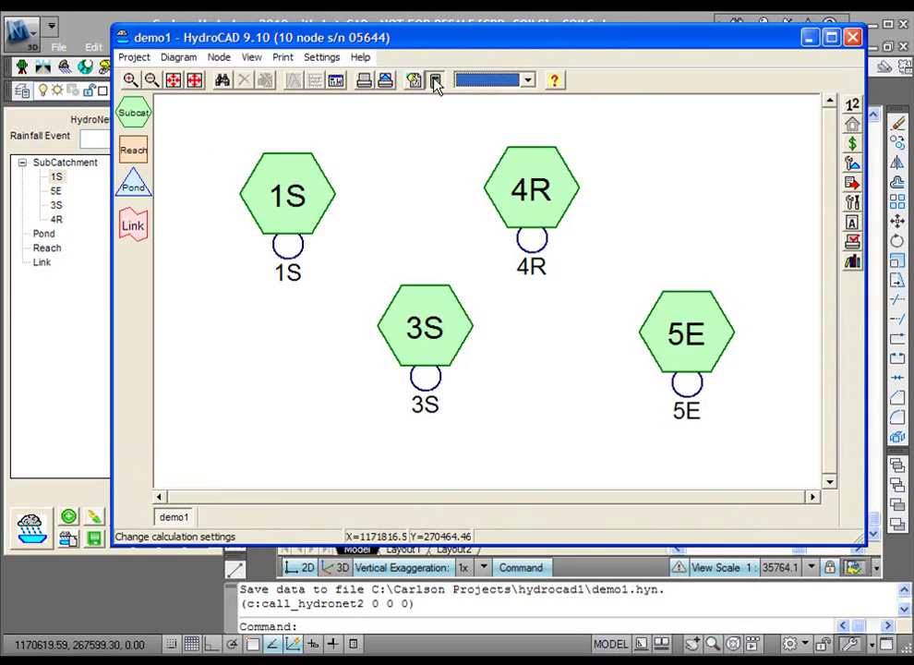
- In HydroCAD, set the rainfall depth for the Type II 24-hr storm to 2.00 inches in the calculation settings
click(436, 81)
click(382, 187)
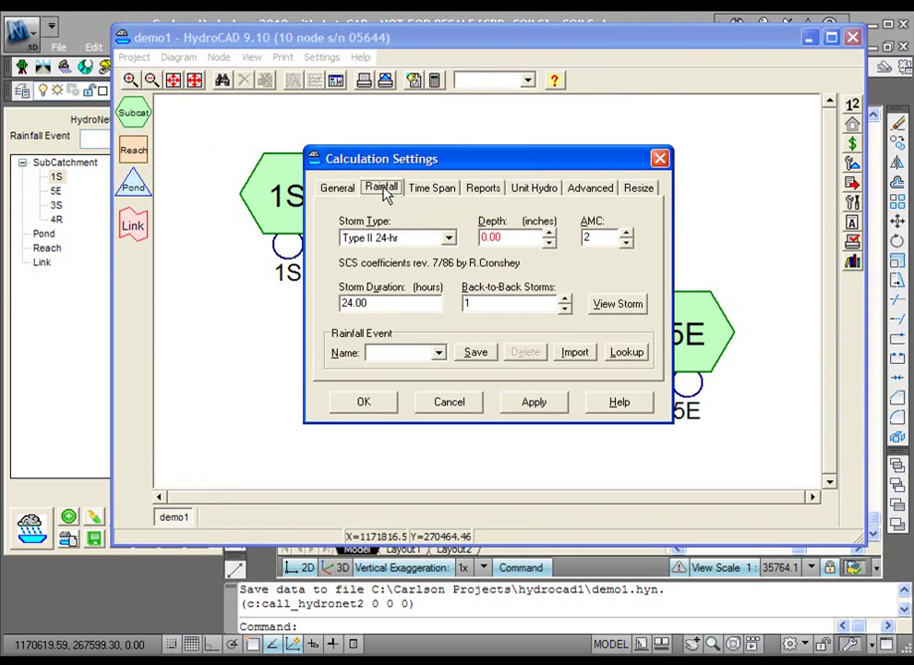
click(550, 233)
click(363, 402)
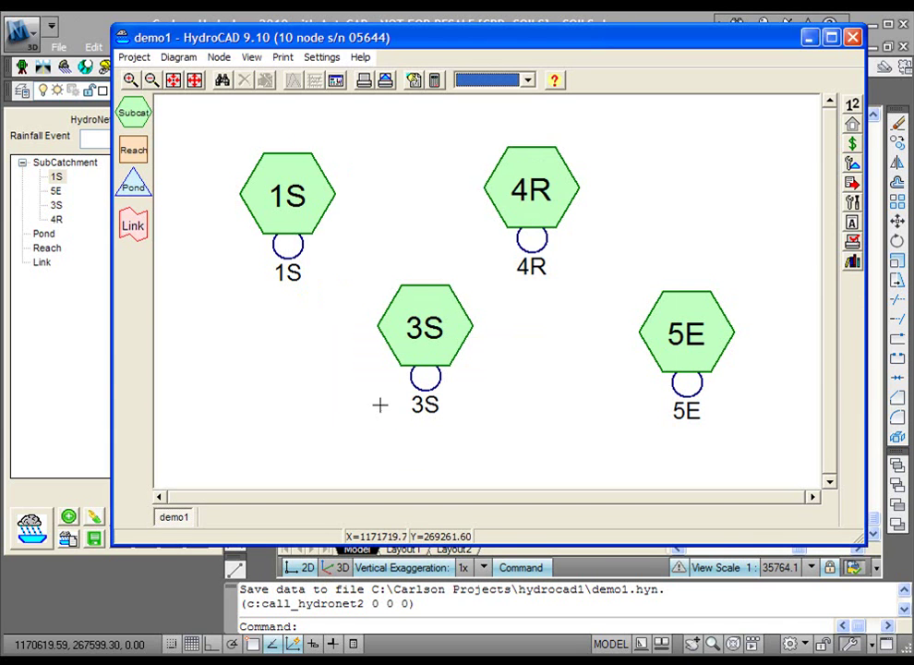
- Examine the hydrograph and runoff summary of subcatchment 1S, close the report and return to the Carlson Hydrology drawing
click(314, 213)
double_click(314, 213)
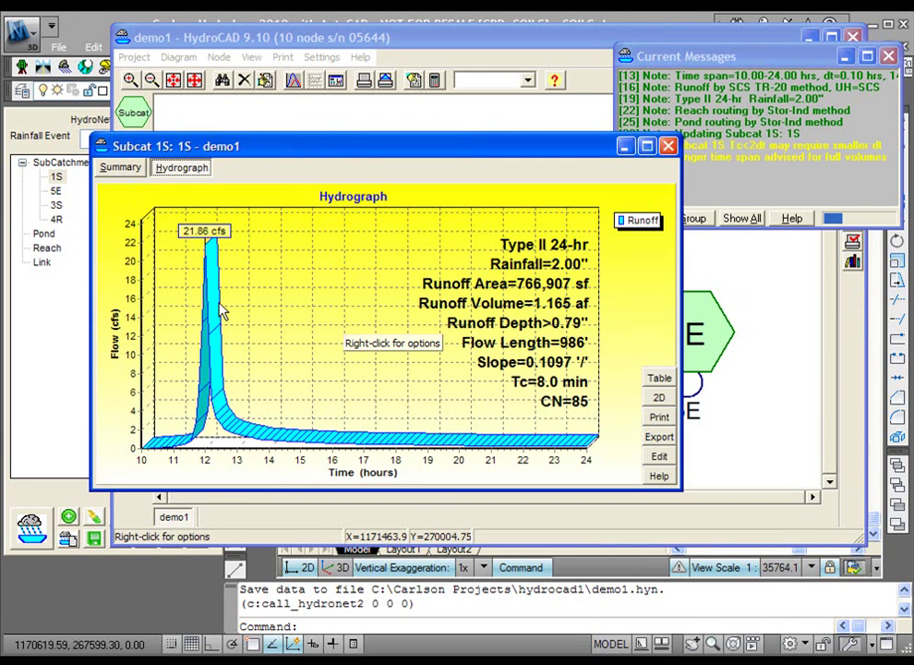
click(128, 168)
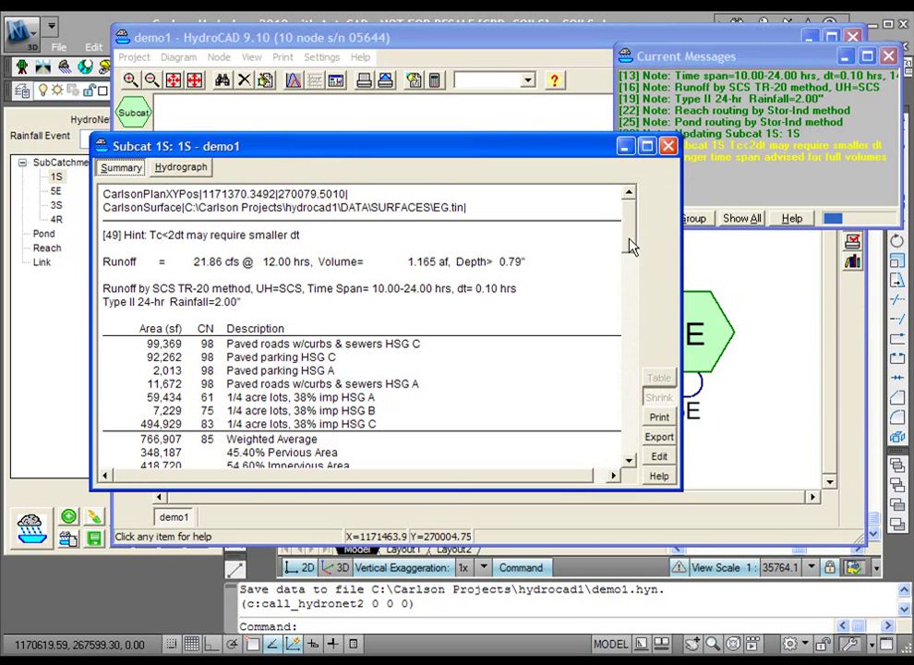
mouse_move(633, 244)
mouse_down()
mouse_move(630, 304)
mouse_move(633, 240)
mouse_up()
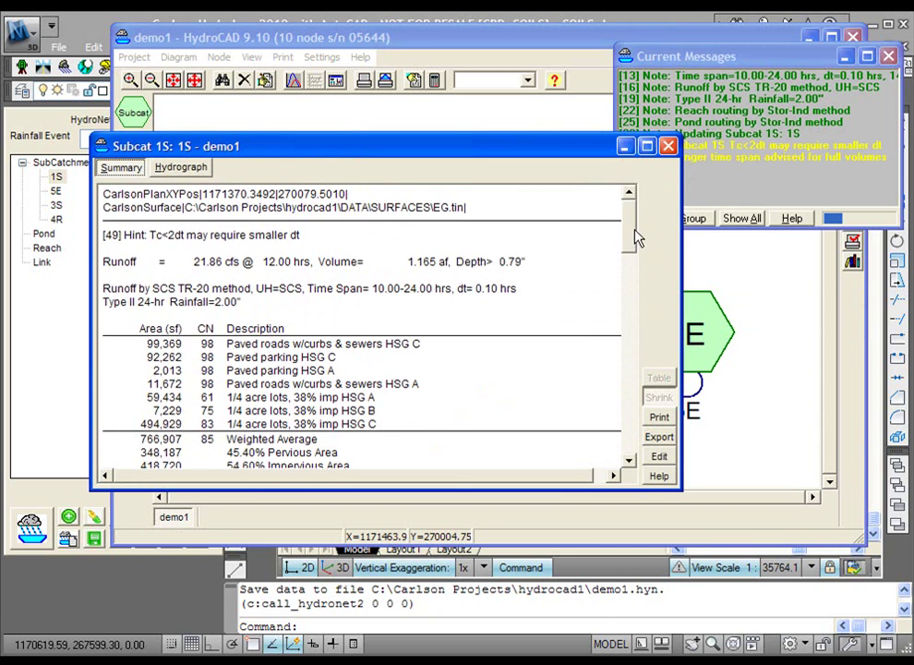
click(668, 146)
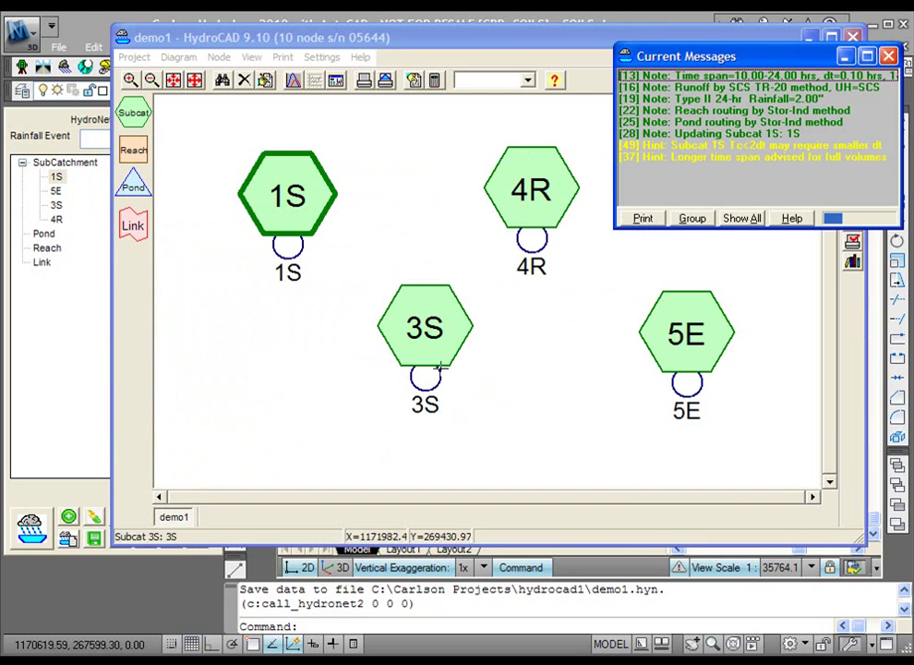
click(90, 381)
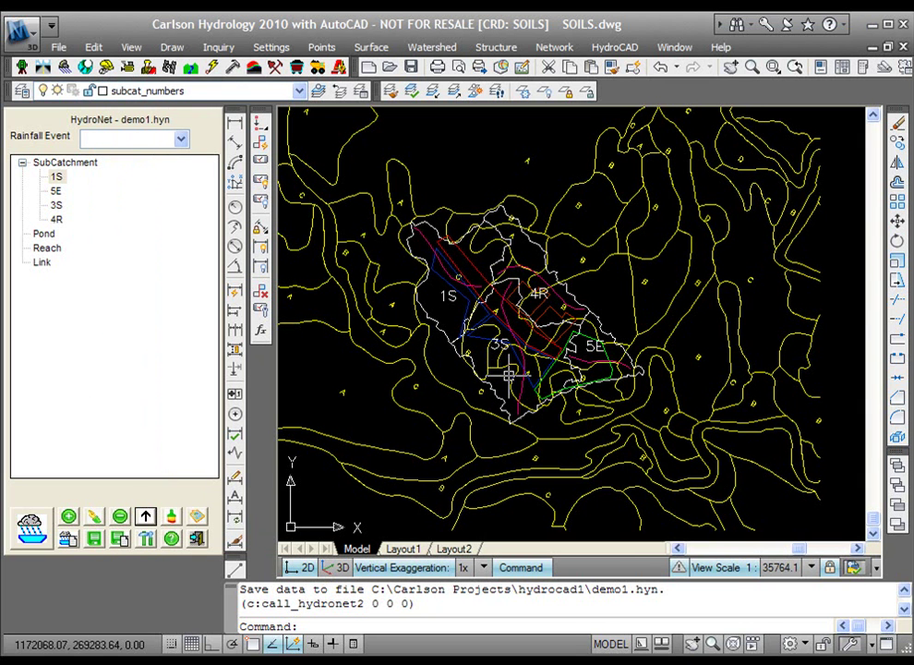